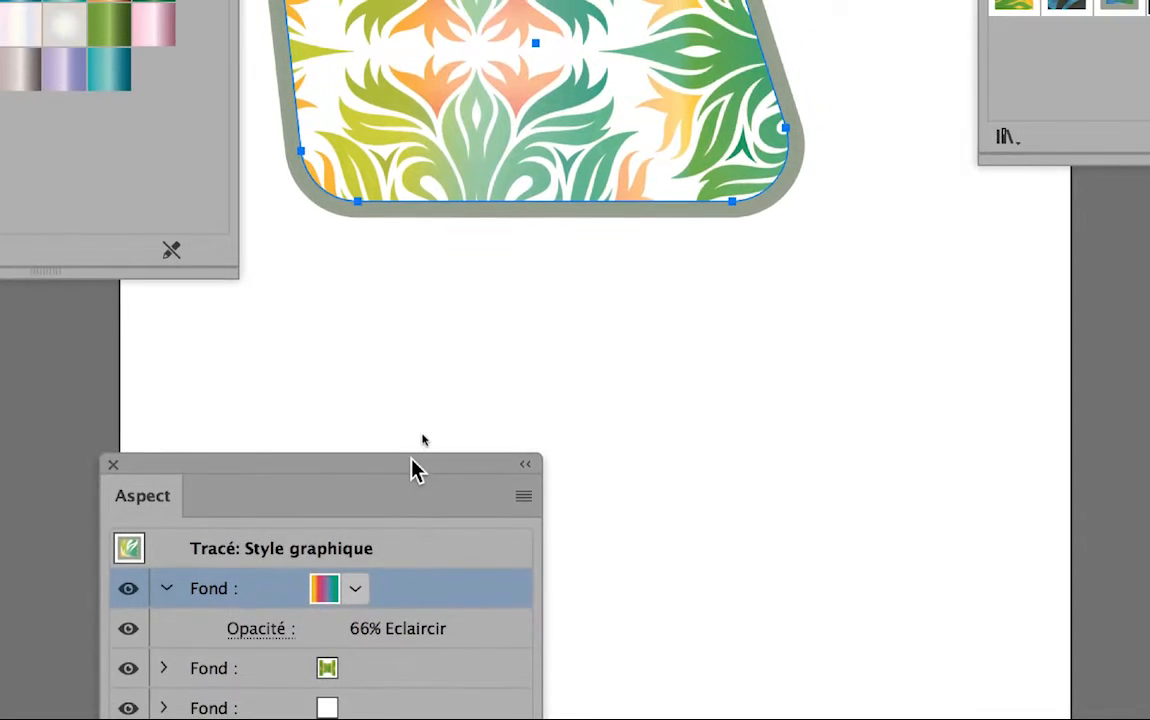
Step: Set the blending mode of the shape's gradient fill to Lumière crue and collapse that fill's attributes
left_click_drag(435, 393, 575, 222)
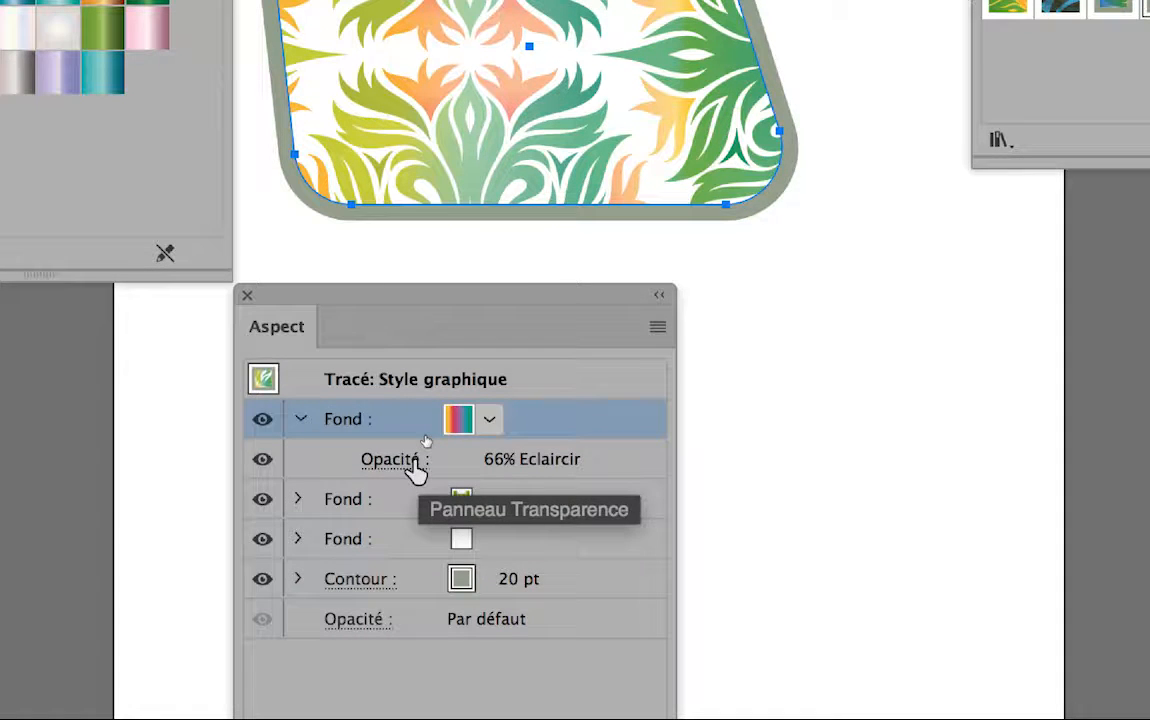
left_click(412, 458)
scroll(194, 518, "down", 2)
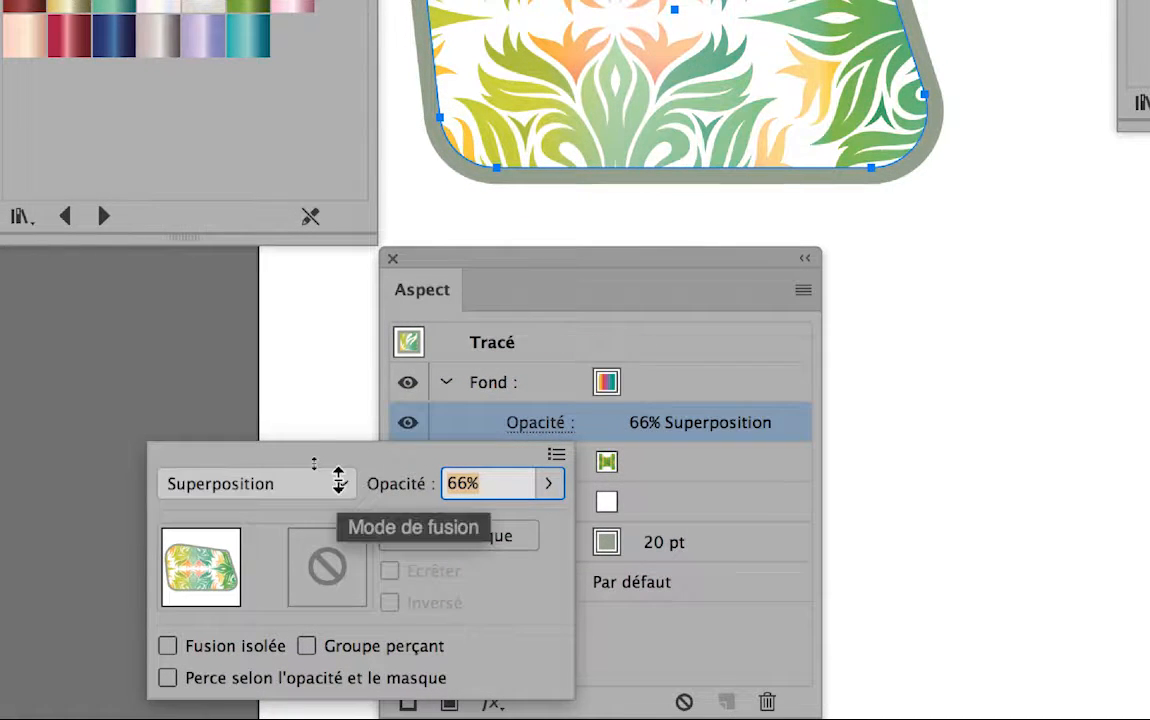
scroll(339, 483, "down", 4)
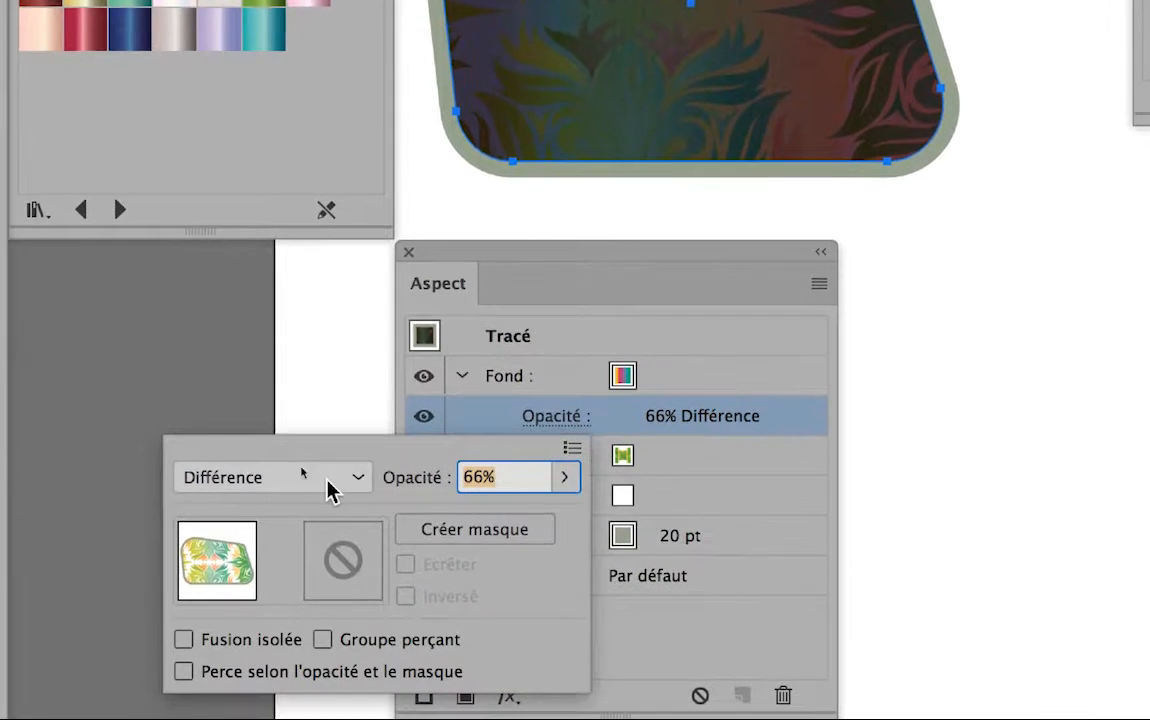
scroll(330, 485, "up", 2)
scroll(330, 485, "down", 1)
scroll(330, 485, "up", 1)
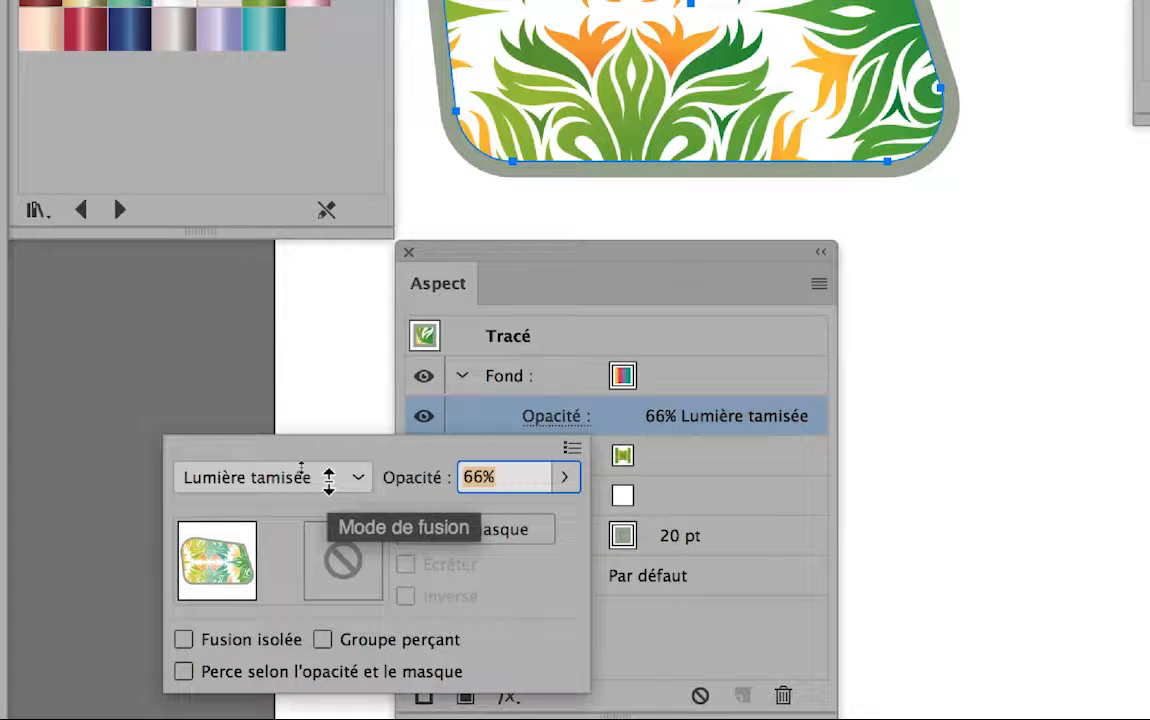
scroll(329, 481, "down", 1)
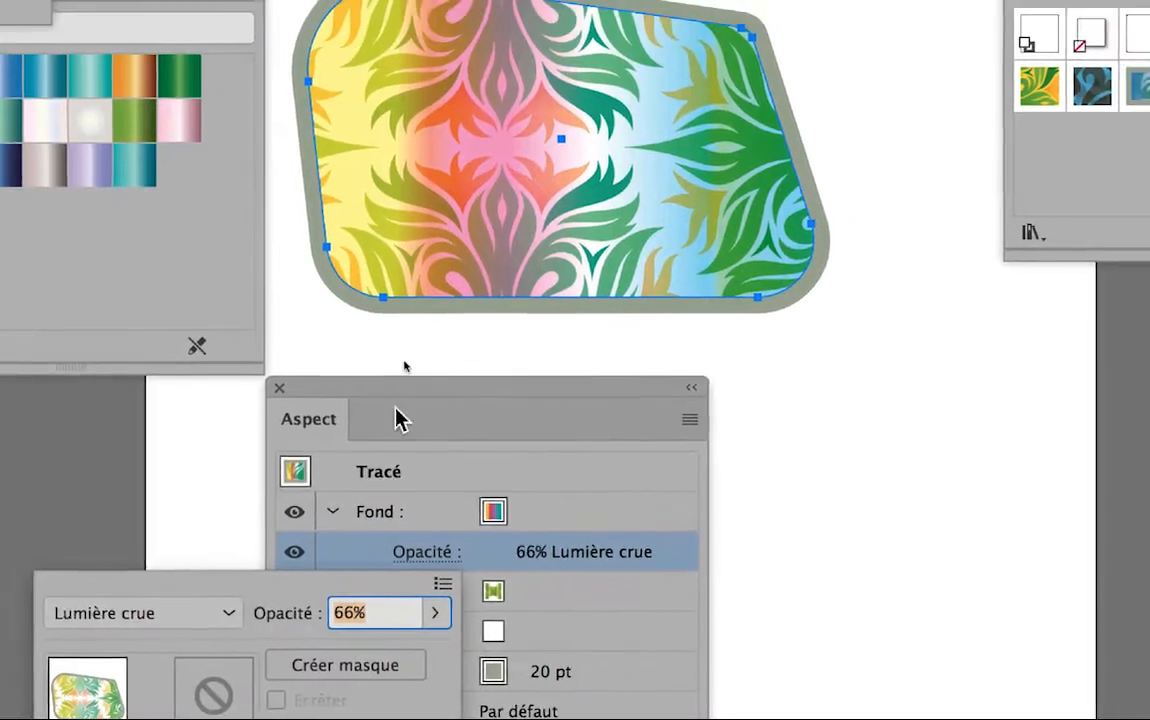
left_click(563, 258)
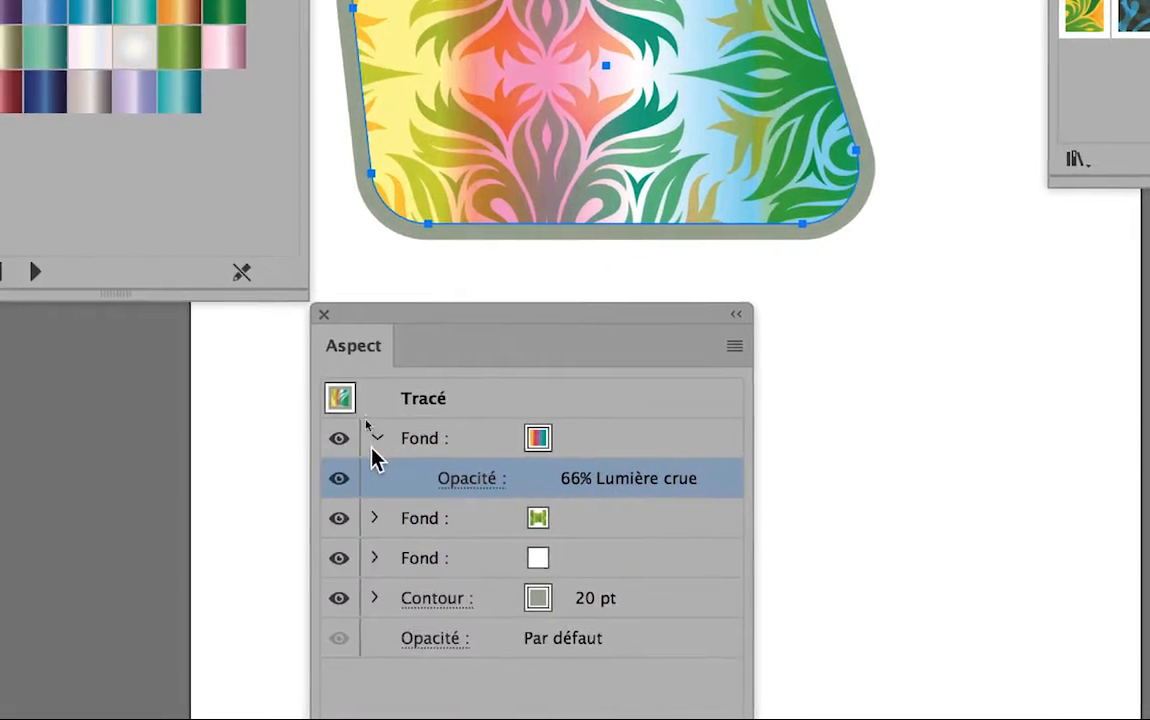
left_click(310, 527)
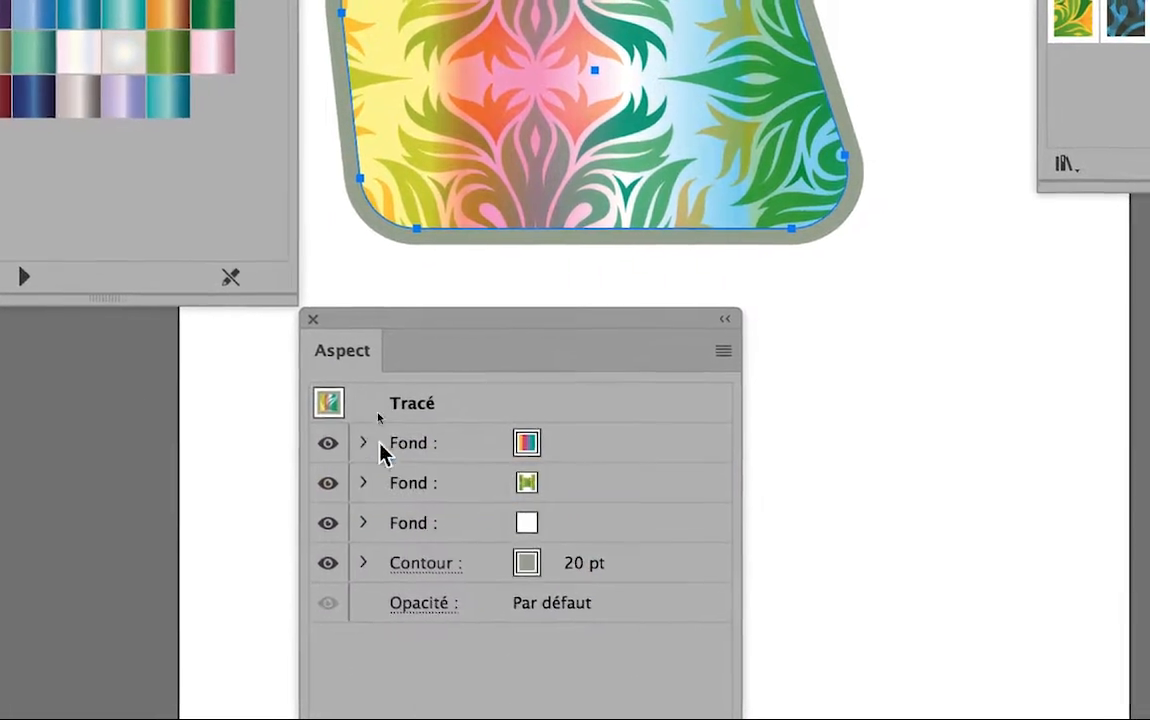
Step: Move the Aspect and Styles graphiques panels away from the artwork so the whole shape is uncovered
left_click_drag(390, 418, 877, 0)
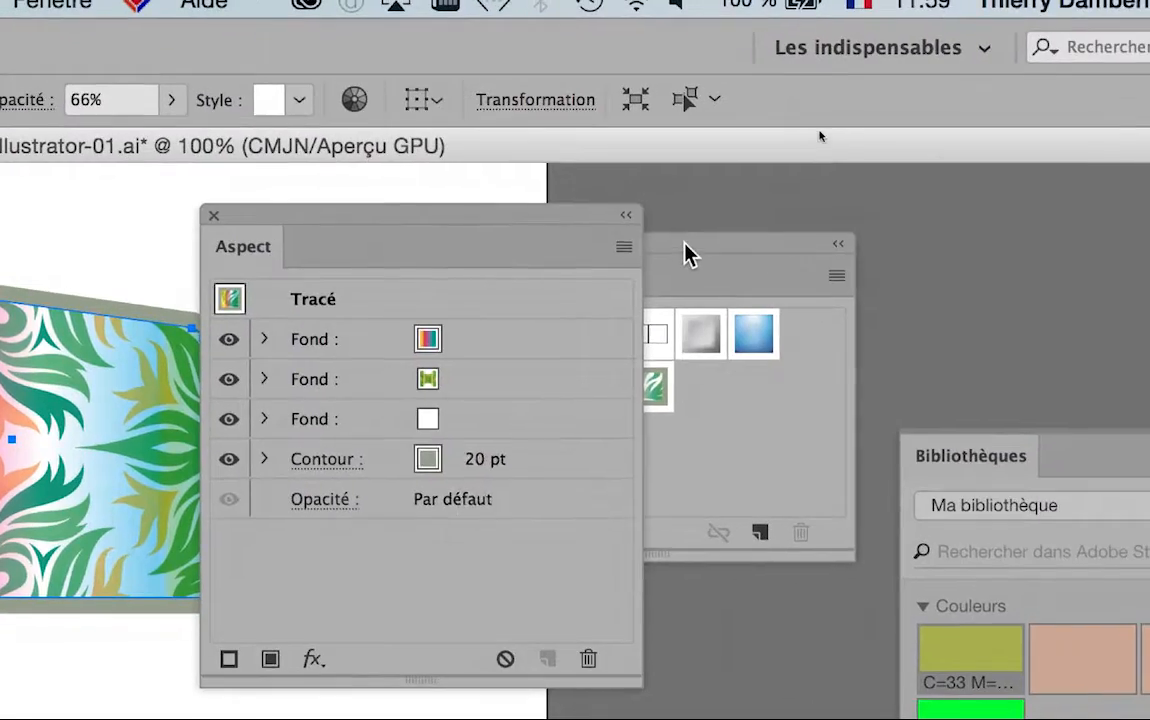
left_click(934, 266)
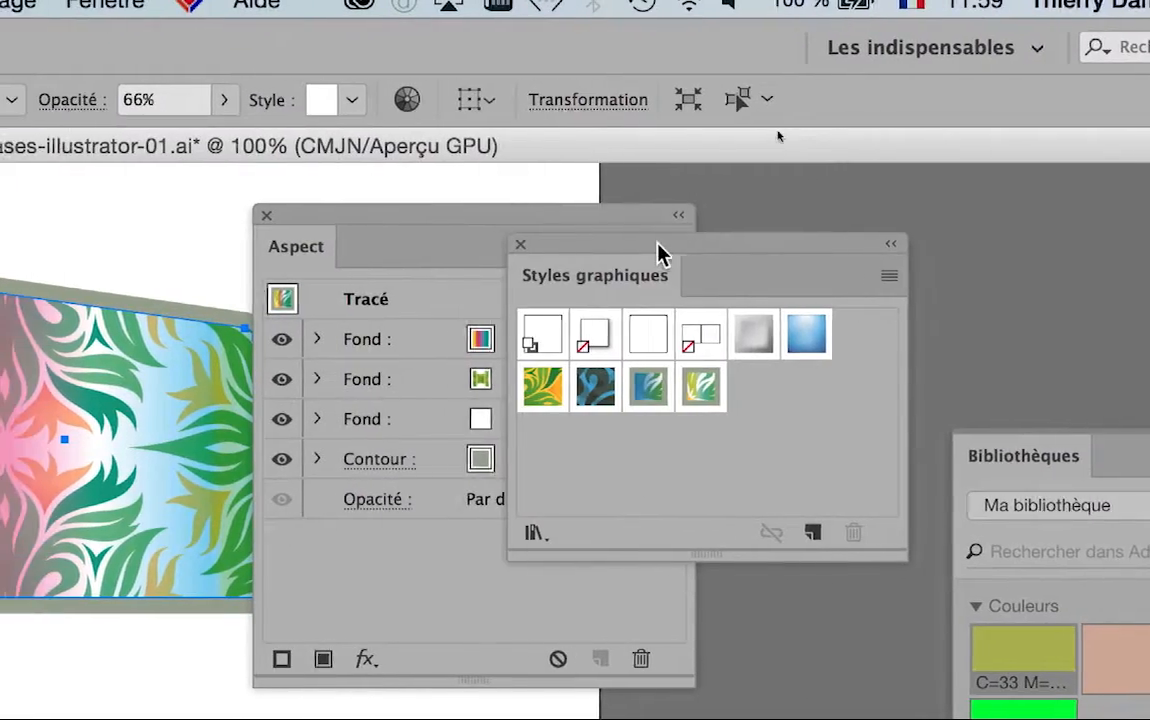
left_click_drag(856, 267, 1149, 269)
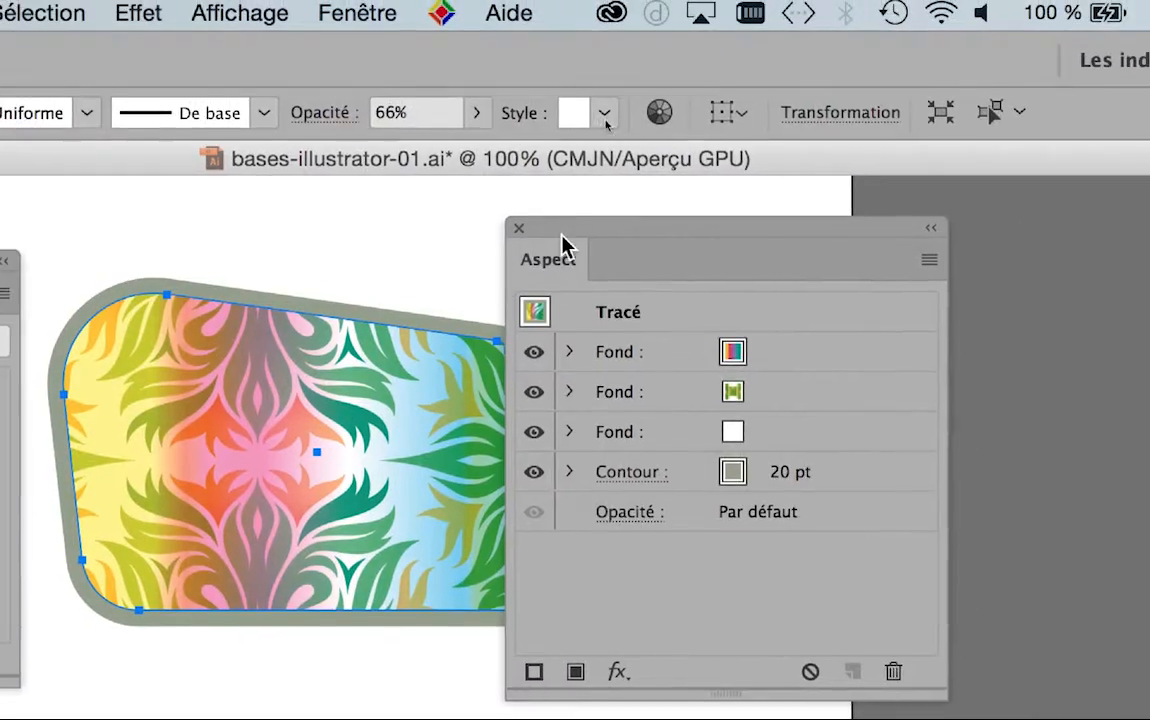
left_click_drag(60, 218, 312, 216)
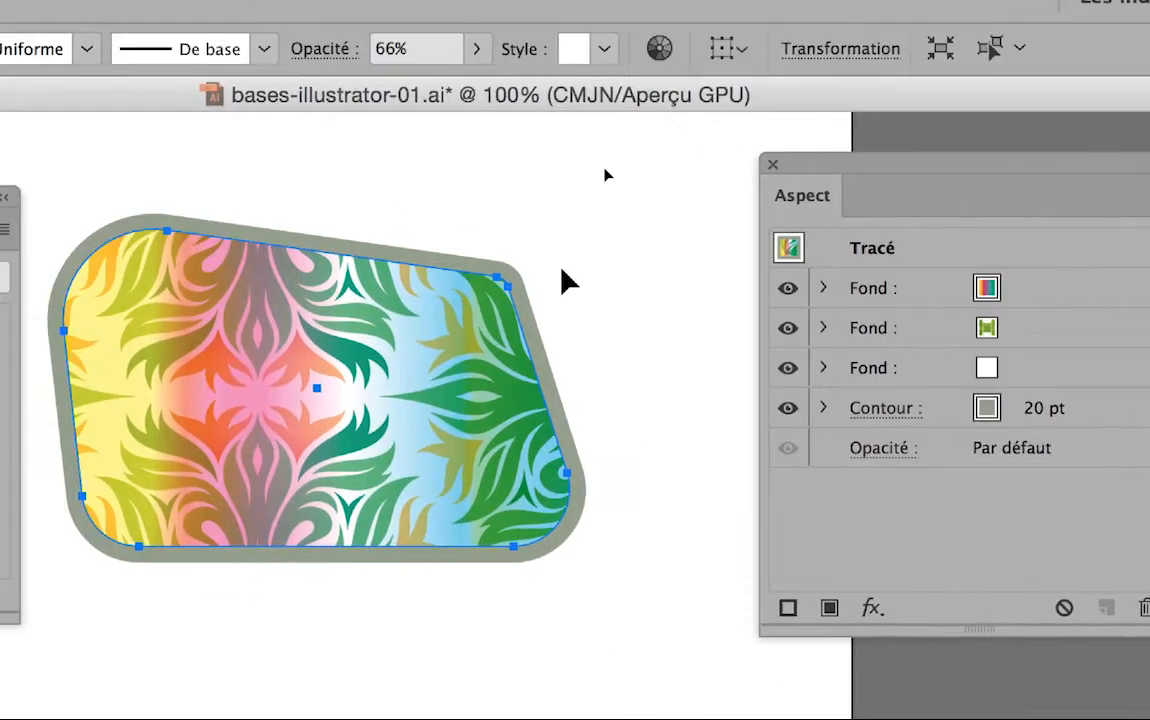
Step: Reselect the multicoloured shape and target its green pattern fill among its appearance attributes
left_click(496, 300)
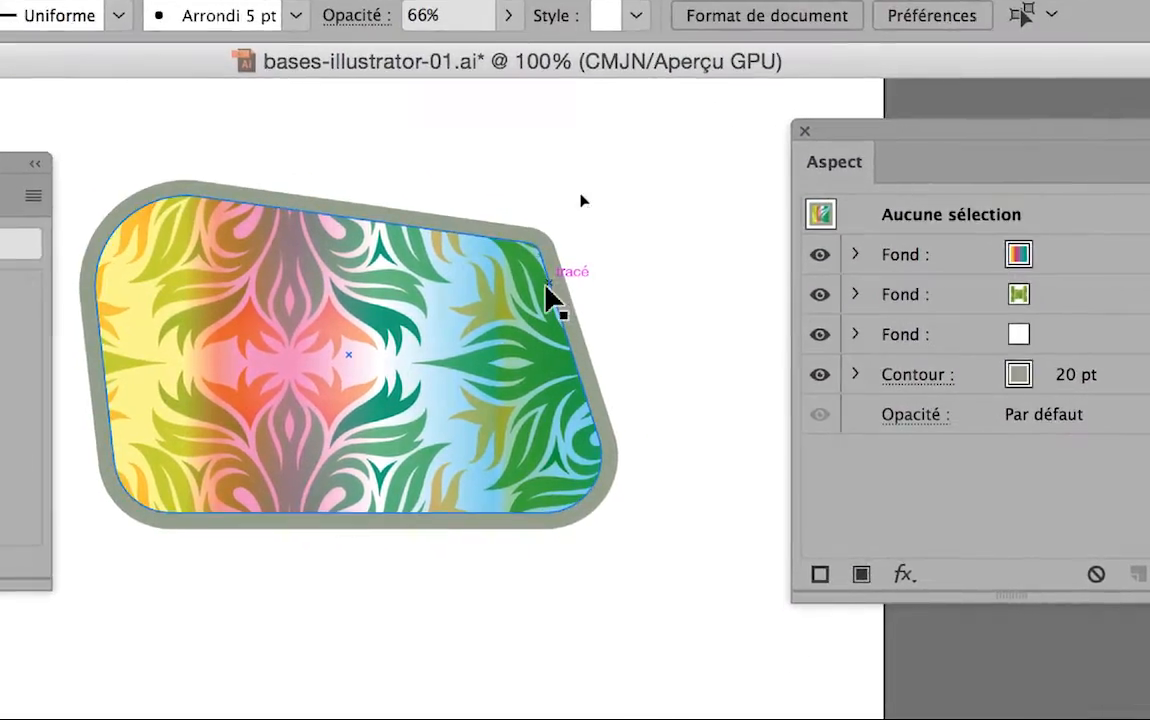
left_click(422, 358)
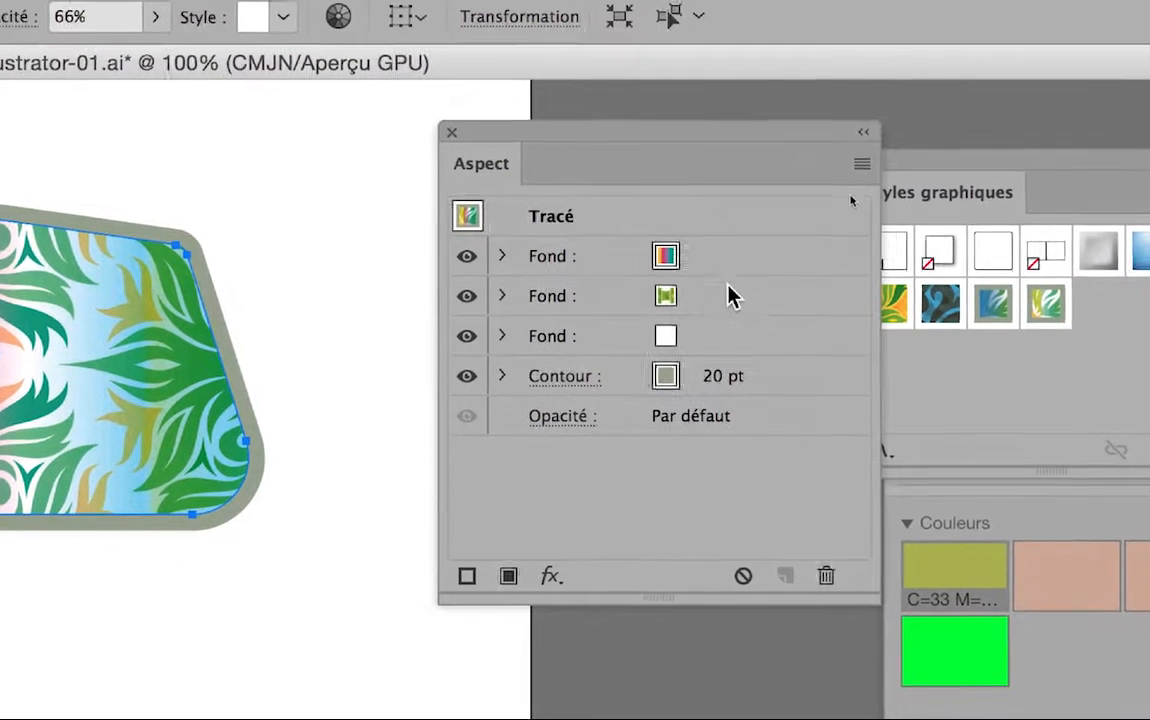
left_click(1113, 297)
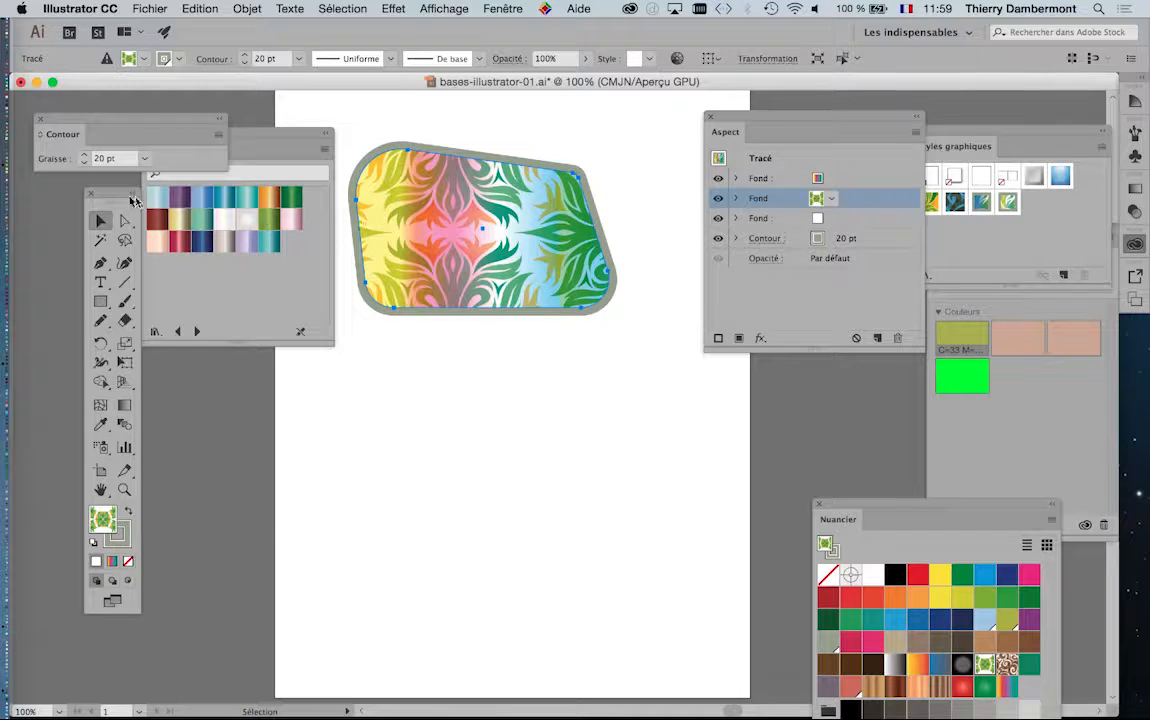
Step: Tidy the workspace by closing the Pierres et bijoux library and the Contour panel, and place the tools beside the artwork
left_click_drag(105, 191, 89, 191)
left_click_drag(712, 116, 752, 116)
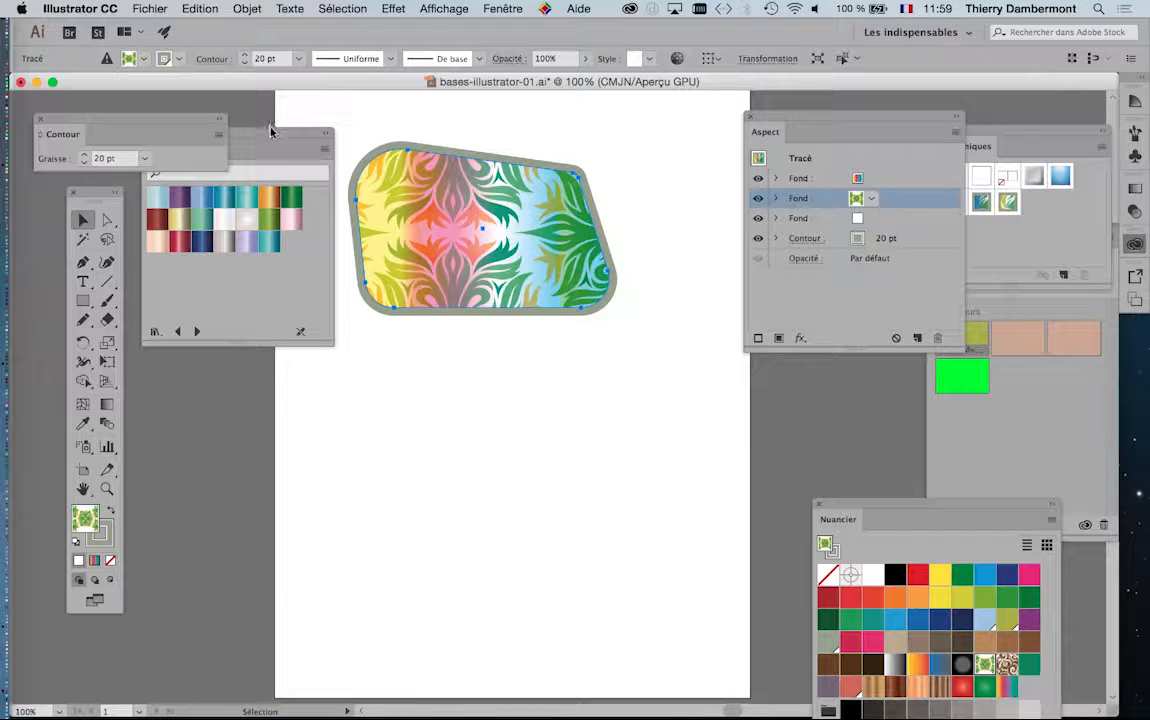
left_click_drag(270, 130, 285, 254)
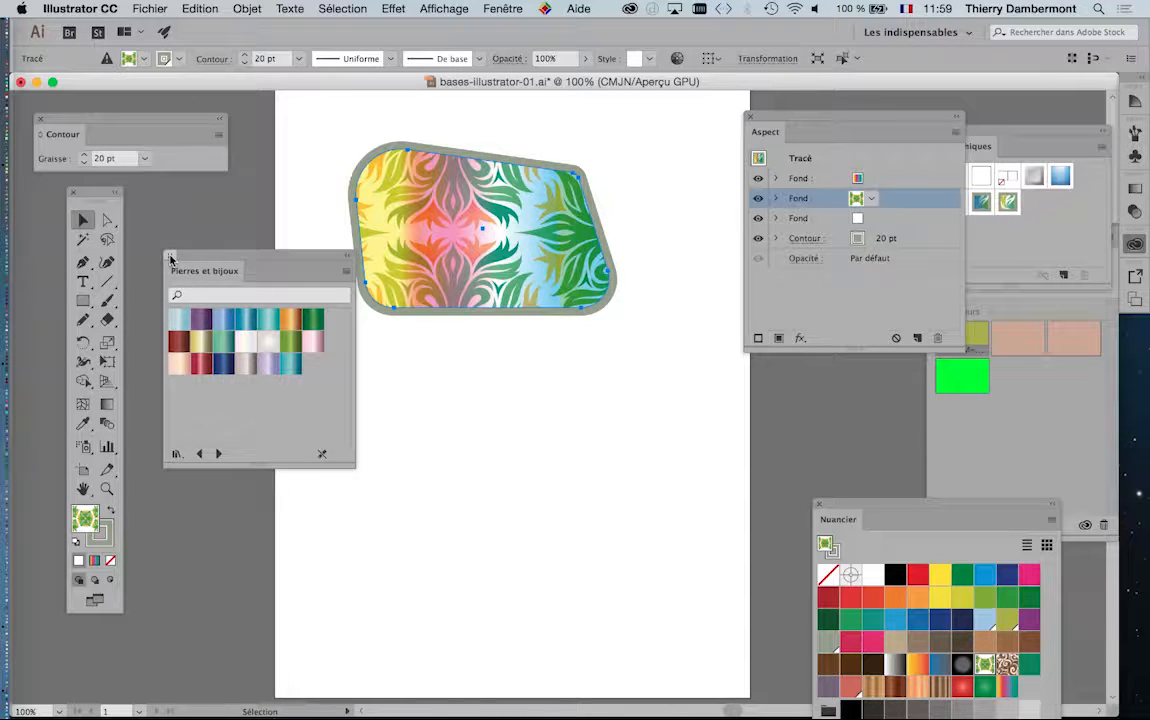
left_click(171, 257)
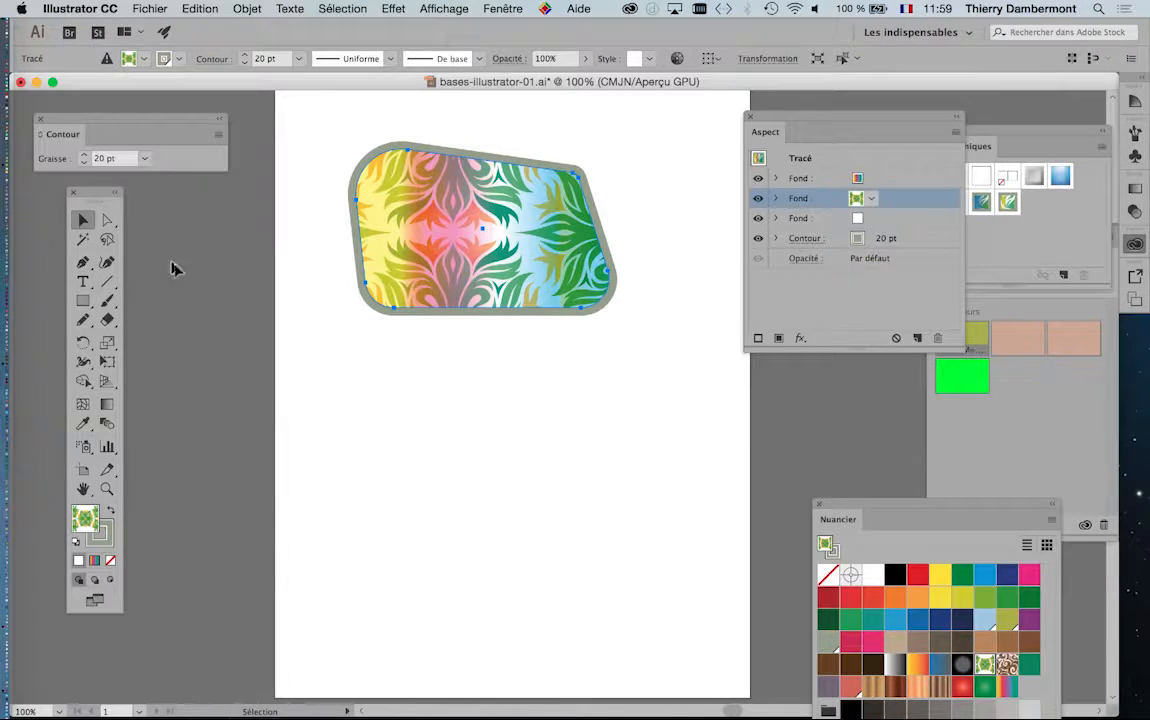
left_click(40, 121)
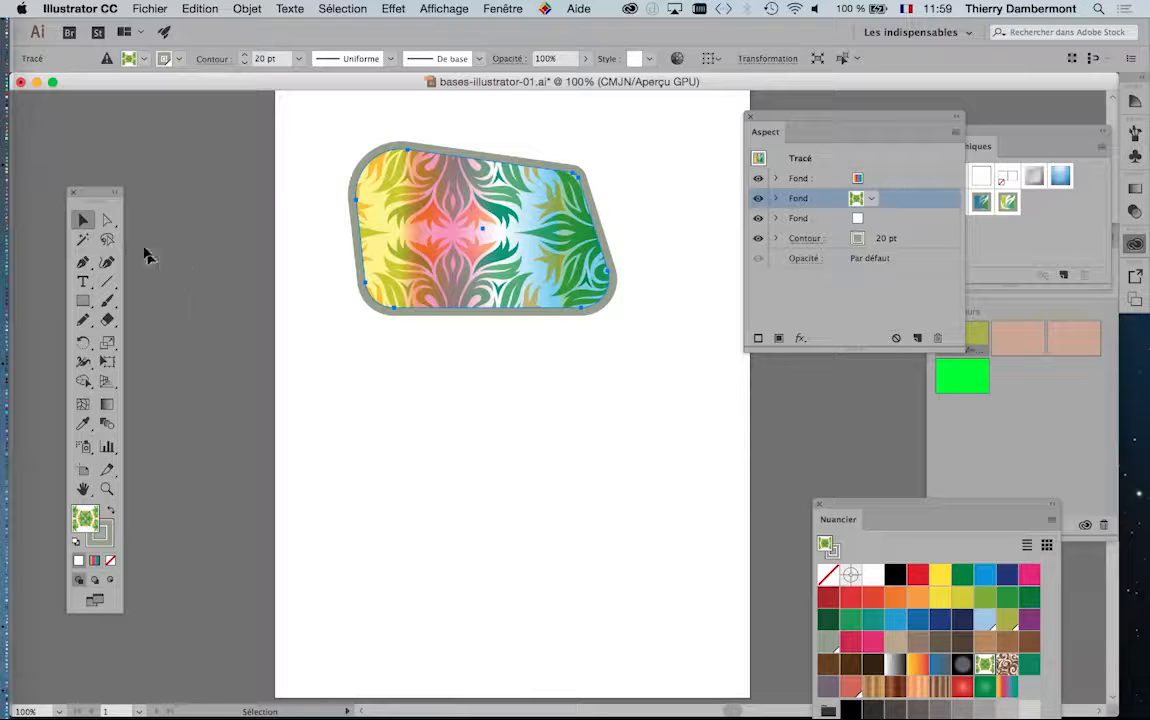
left_click_drag(89, 195, 258, 129)
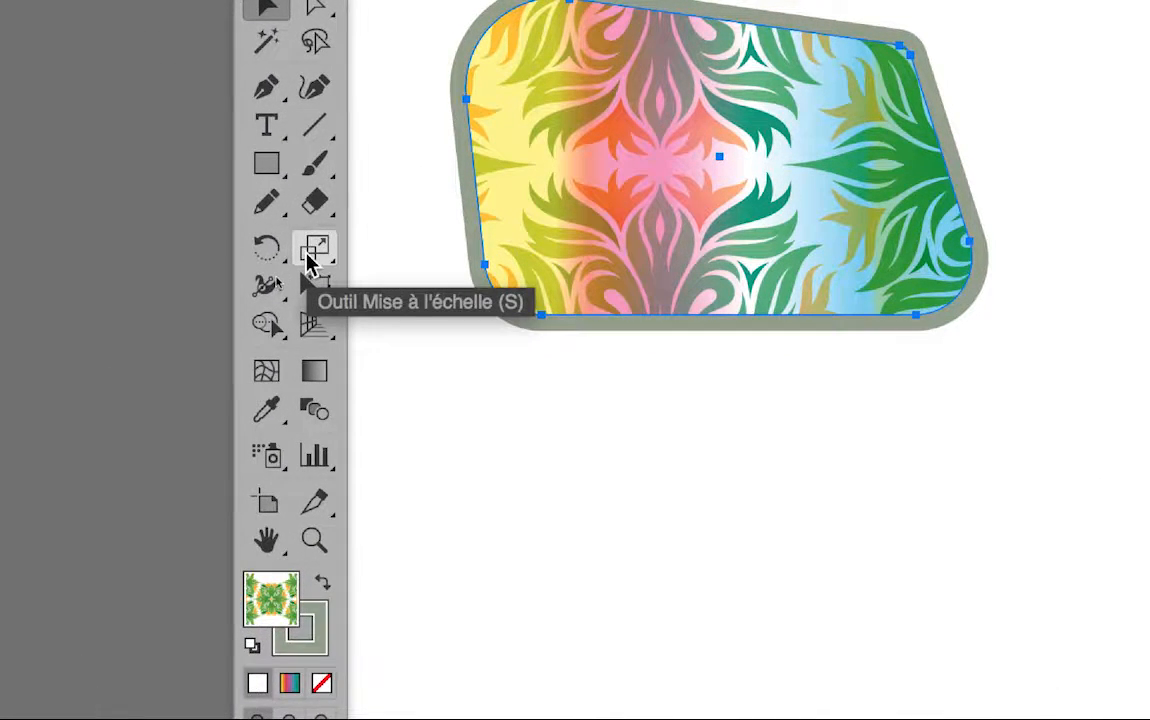
Step: Configure the Scale options to transform only patterns, with Transformation d'objets off and Aperçu on, and close the dialog
double_click(309, 259)
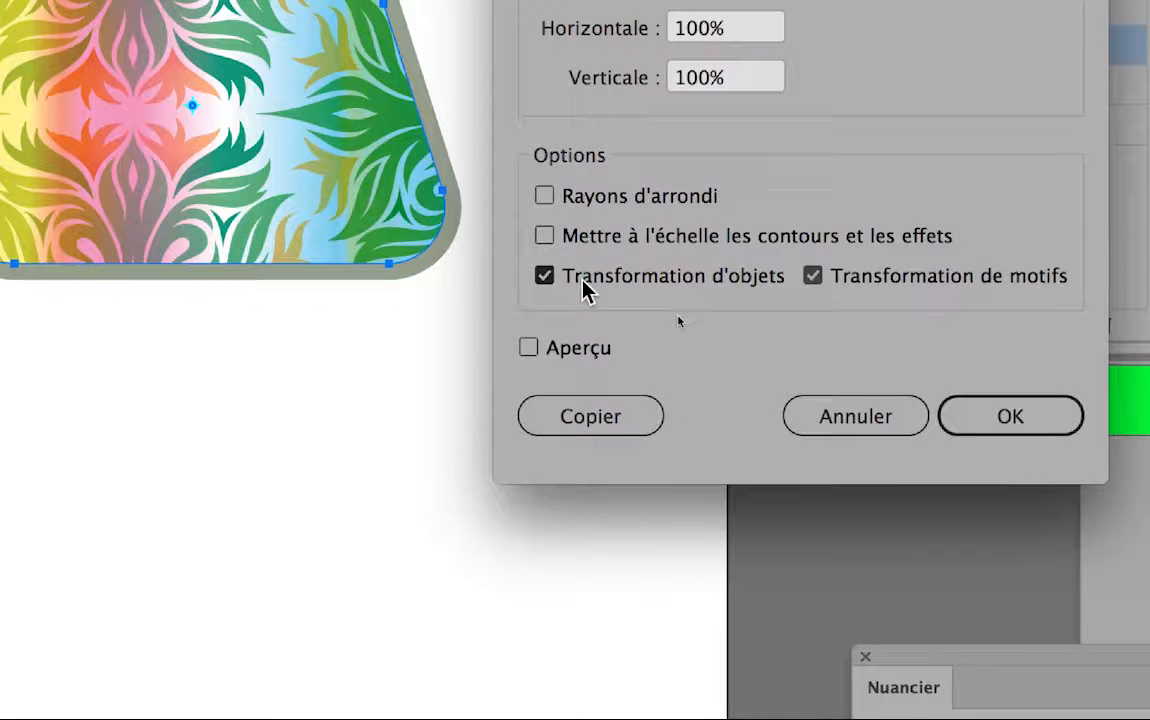
left_click(588, 282)
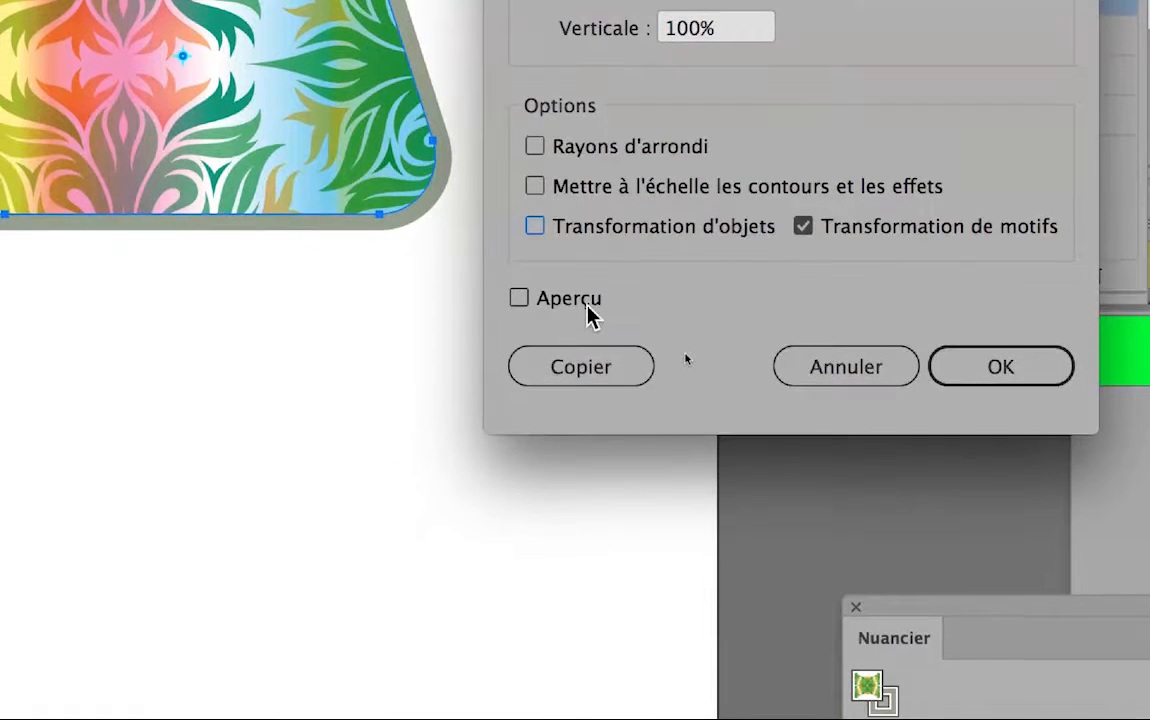
left_click(588, 305)
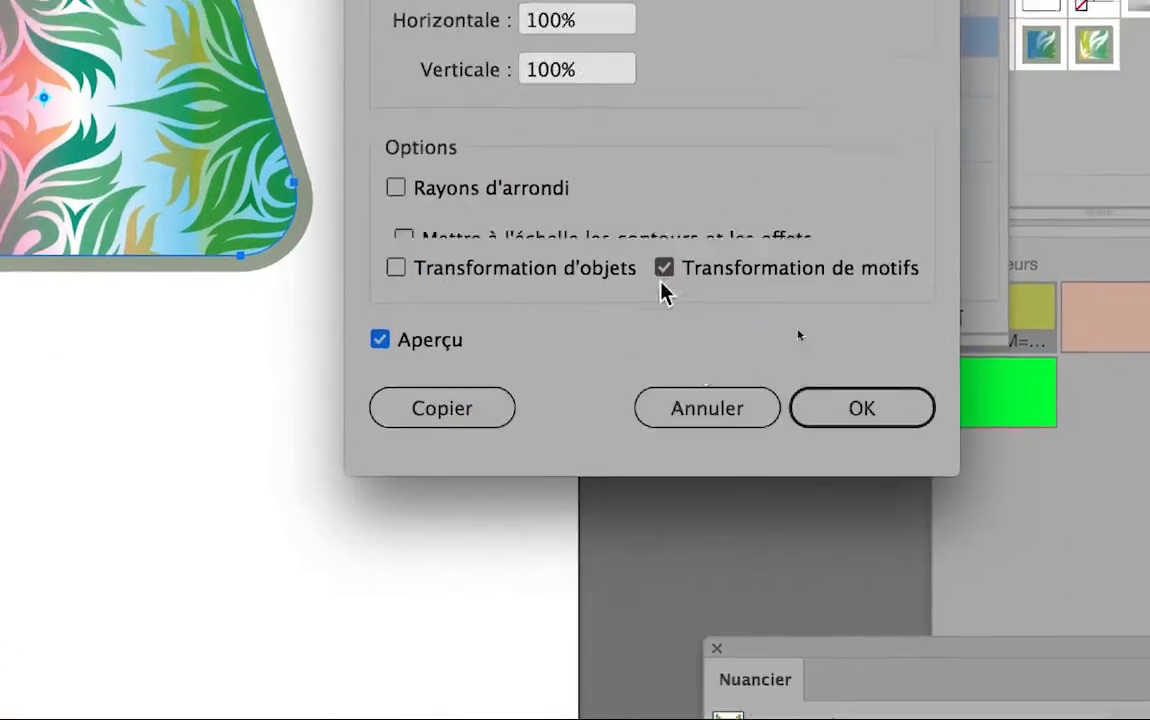
left_click(766, 635)
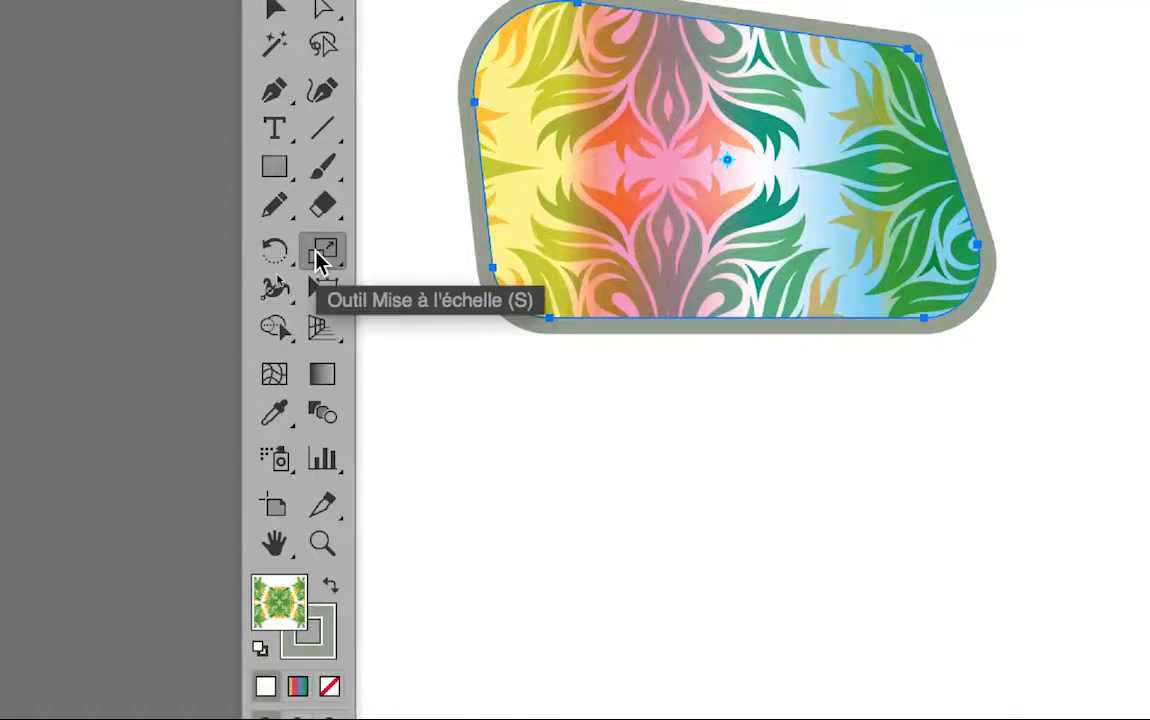
Step: Reopen the Scale options for the selected shape and preview its pattern at a uniform scale of 50%
double_click(318, 252)
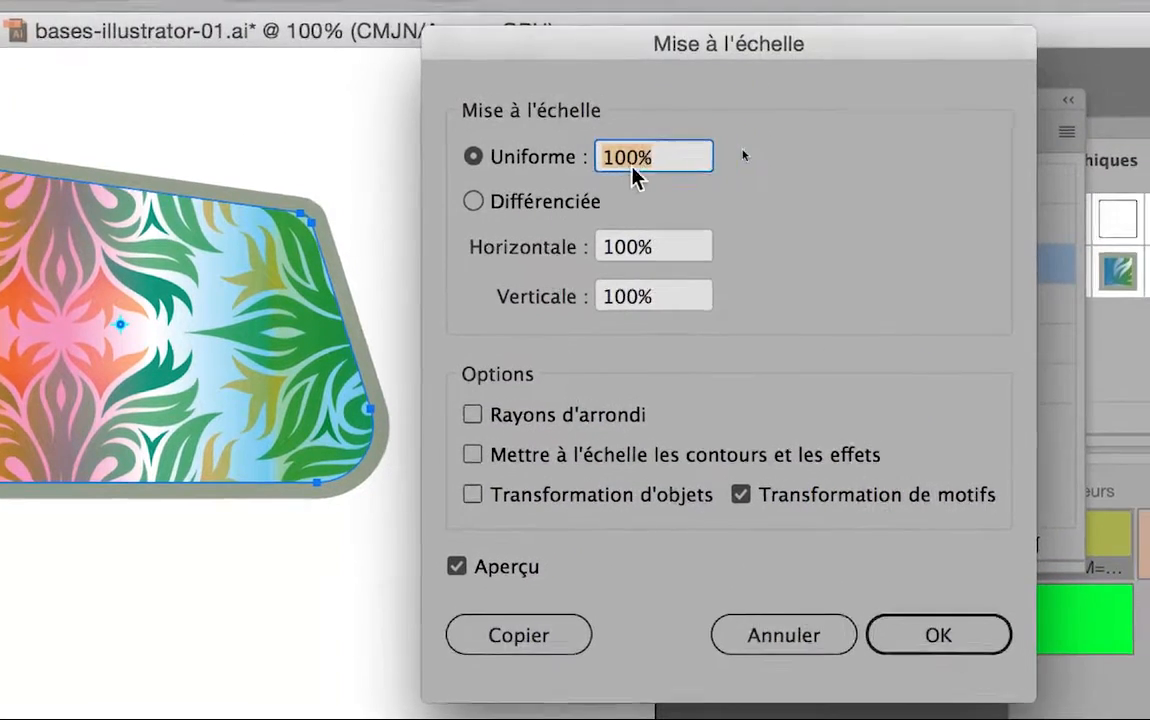
left_click(647, 165)
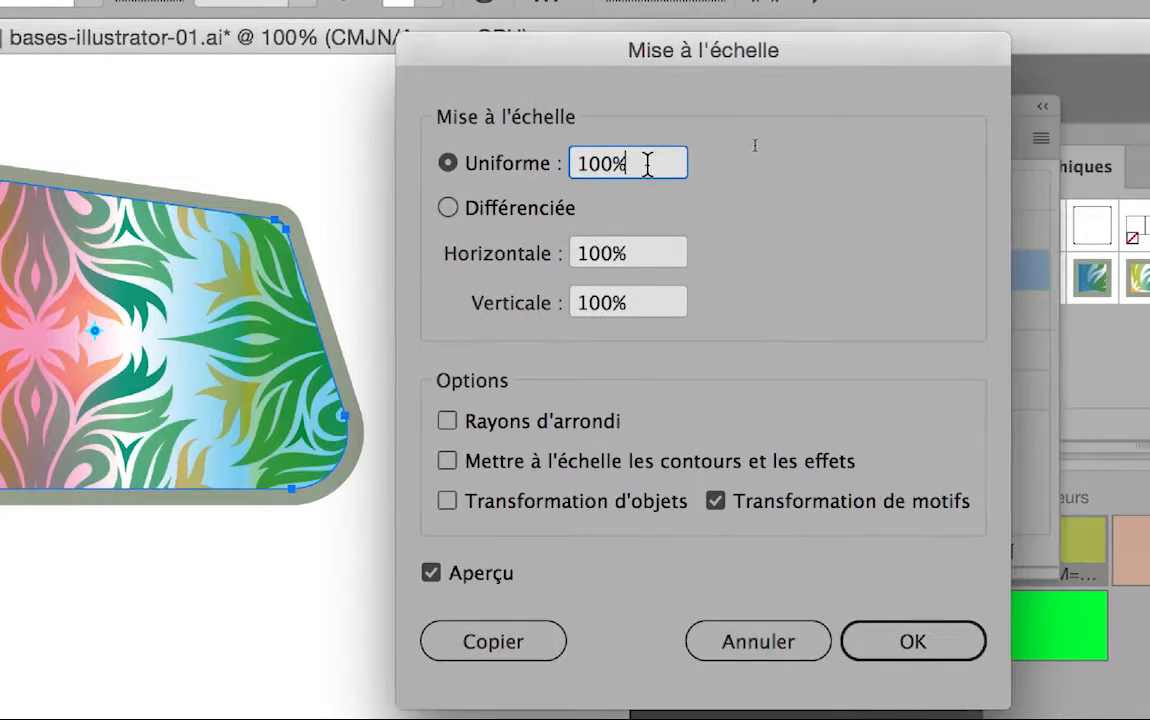
double_click(647, 163)
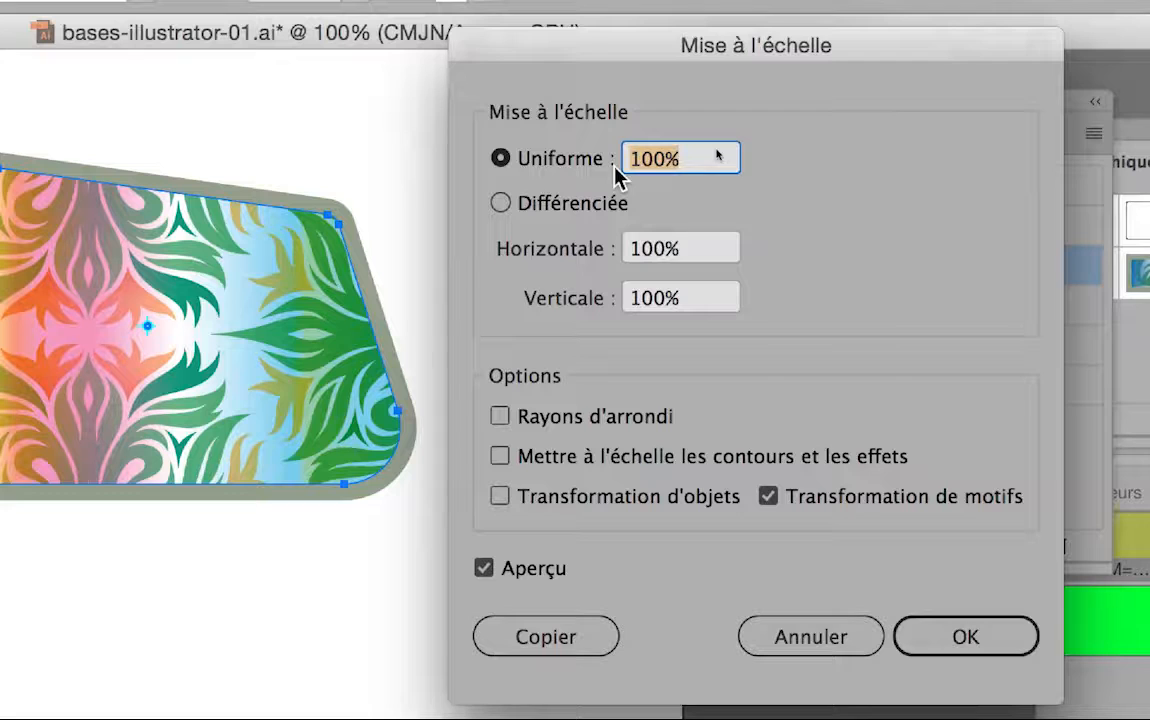
type("50")
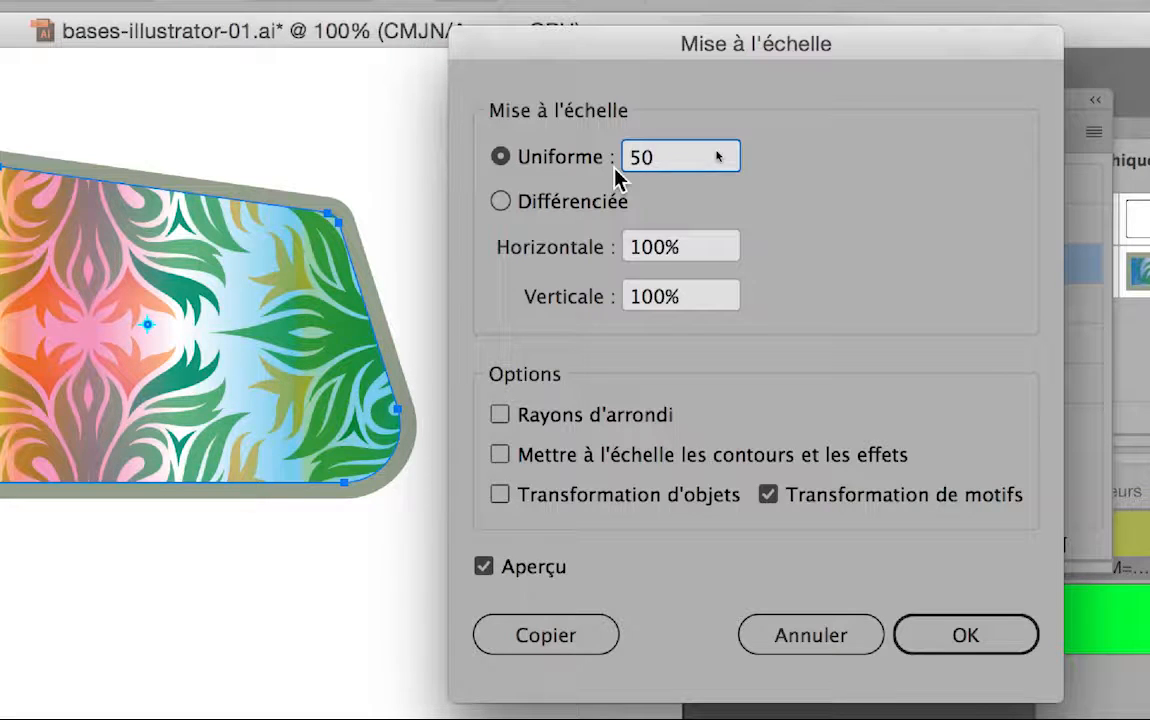
key("Tab")
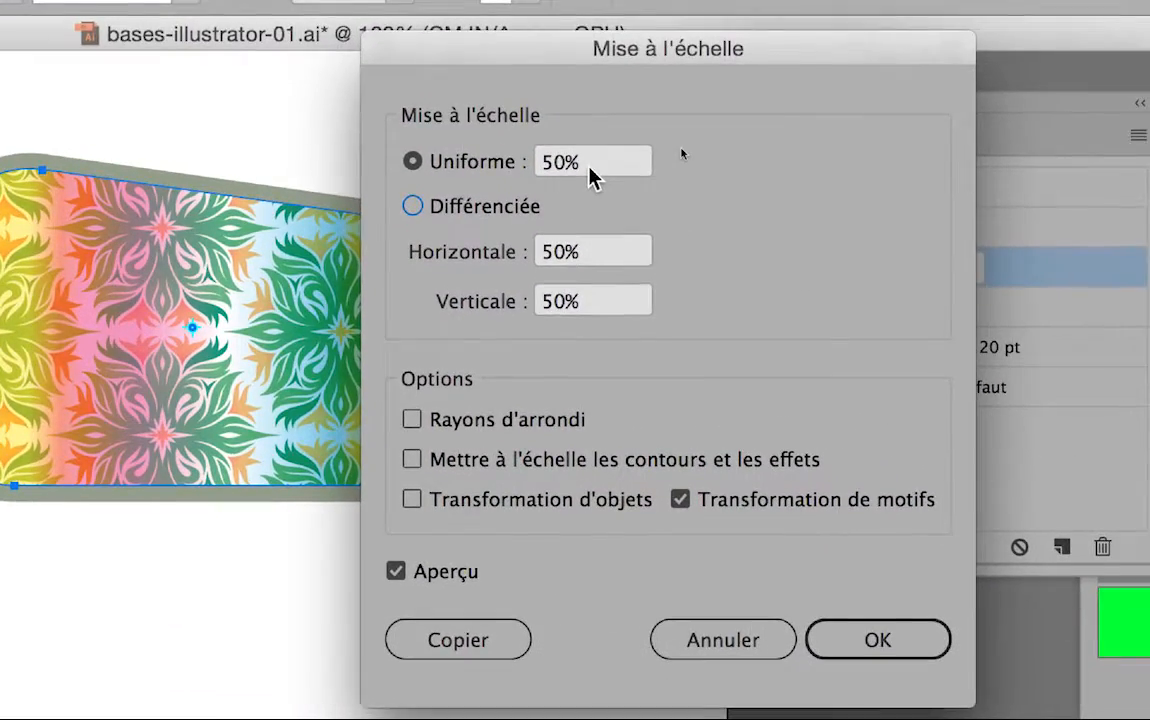
Step: Try smaller uniform scales of 25% and 10% for the pattern
left_click(655, 240)
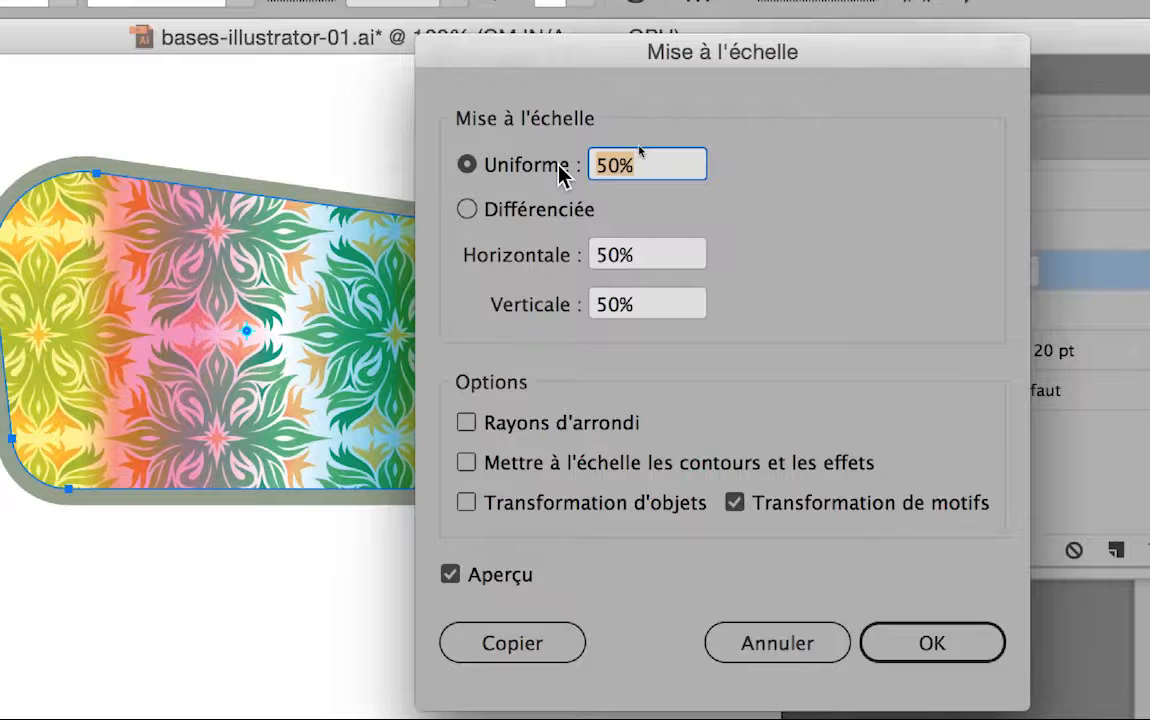
type("25")
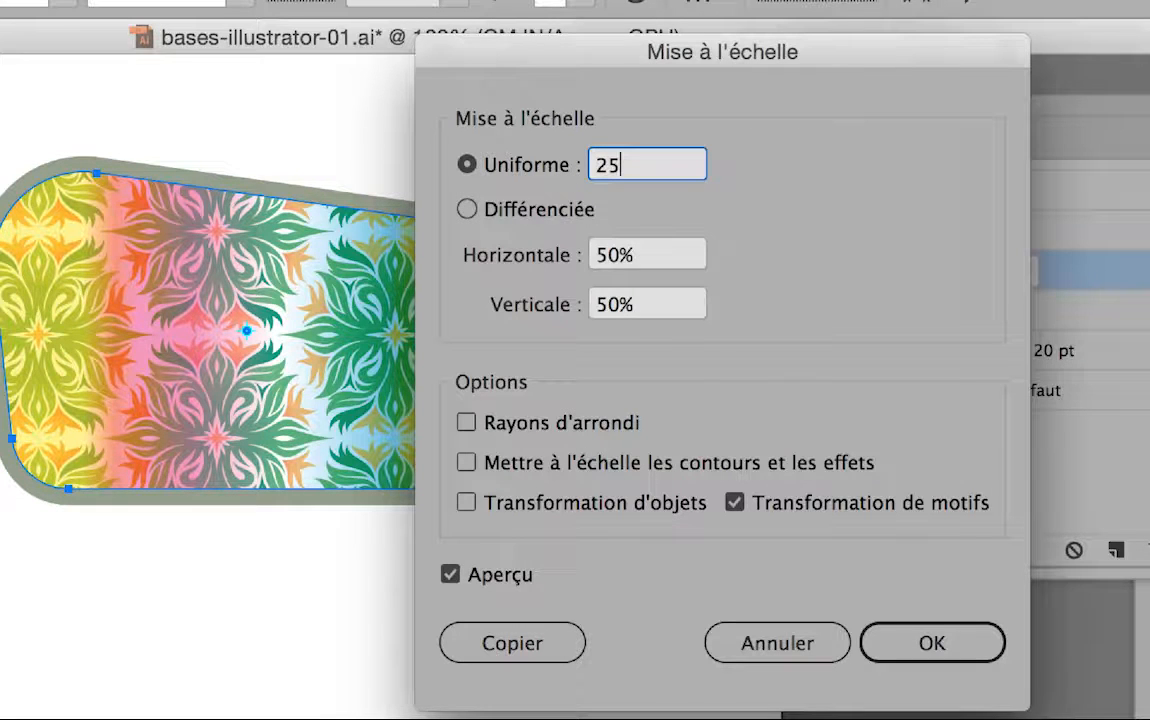
key("Tab")
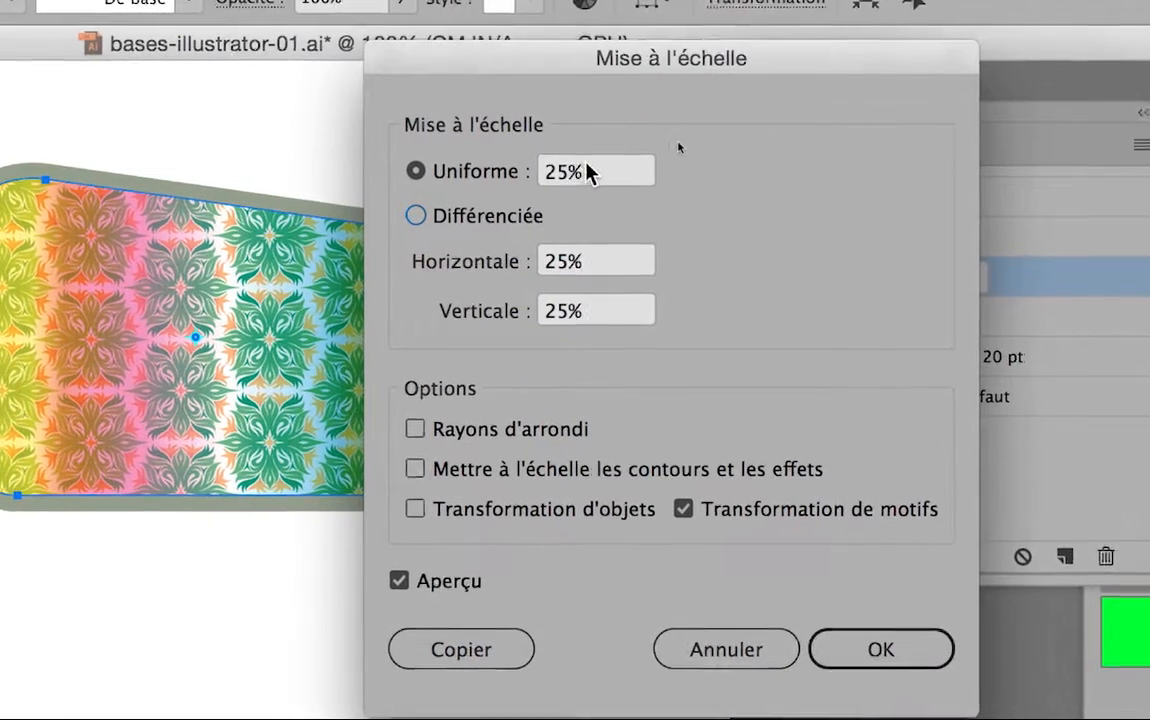
left_click_drag(638, 162, 579, 160)
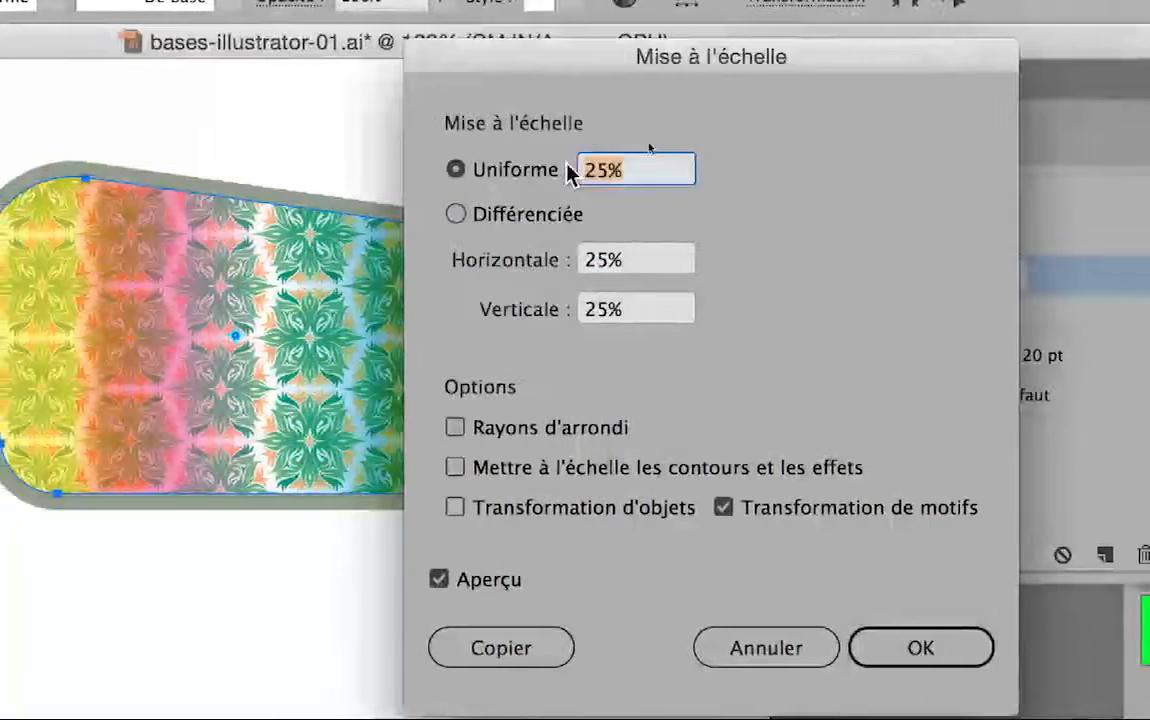
type("10")
key("Tab")
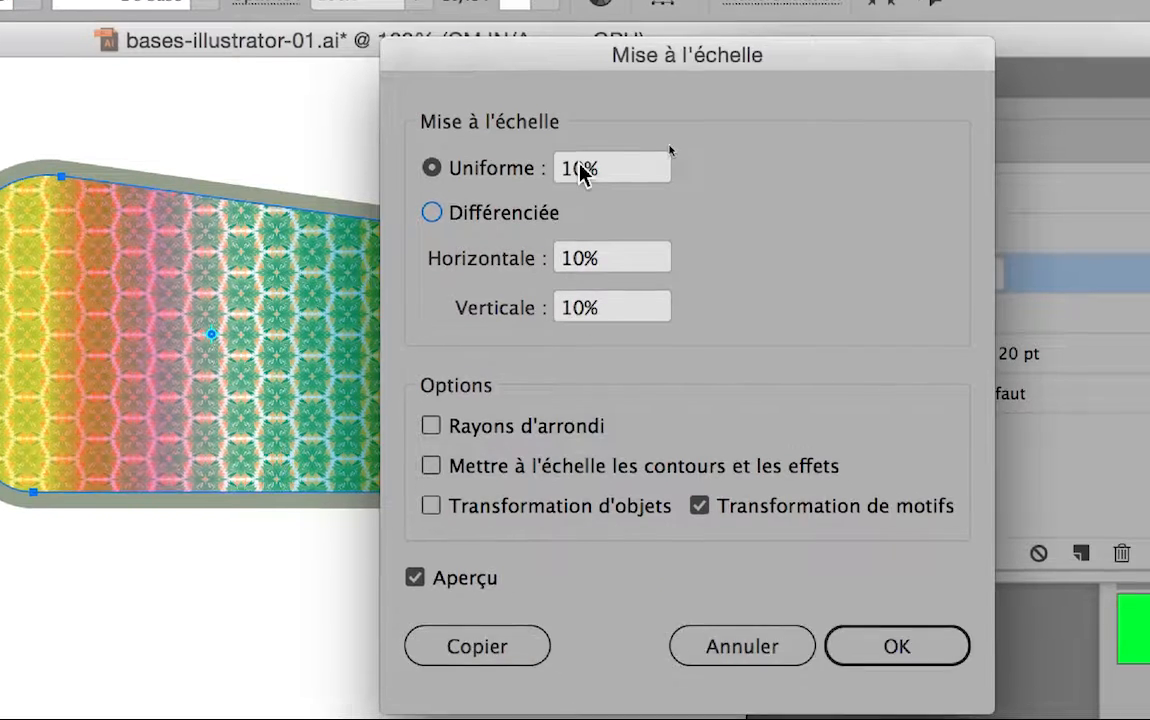
Step: Set the pattern's uniform scale to 200% and preview it inside the shape
left_click_drag(588, 172, 570, 172)
type("200")
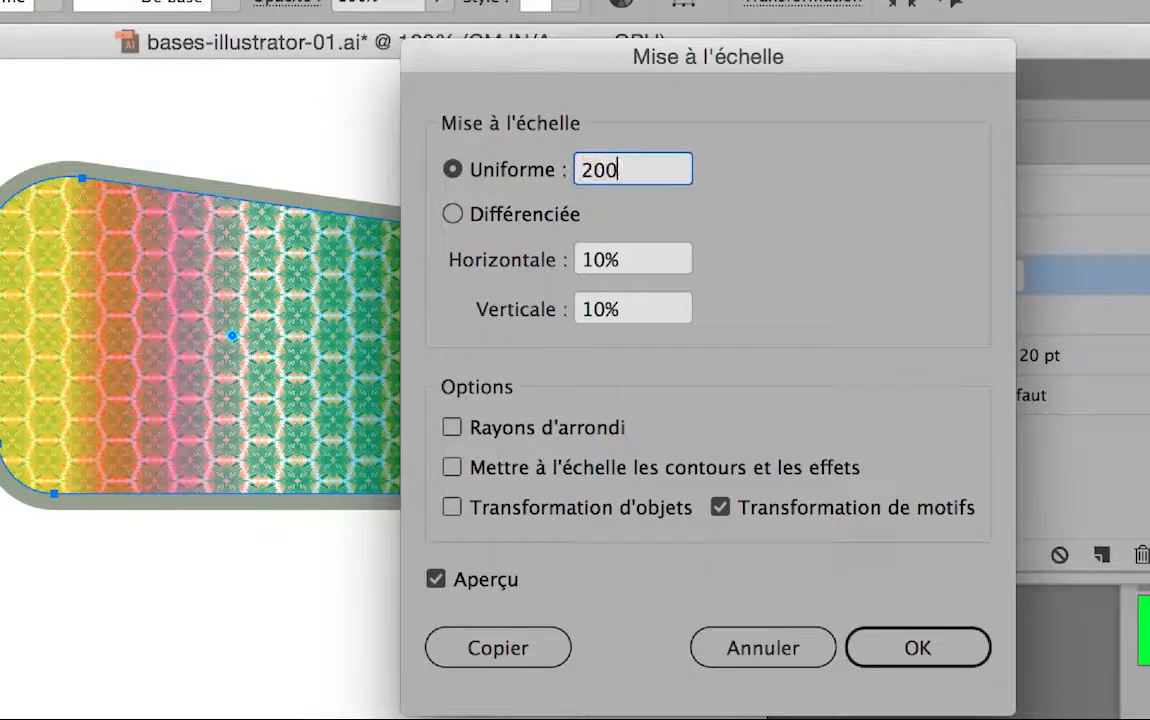
key("Tab")
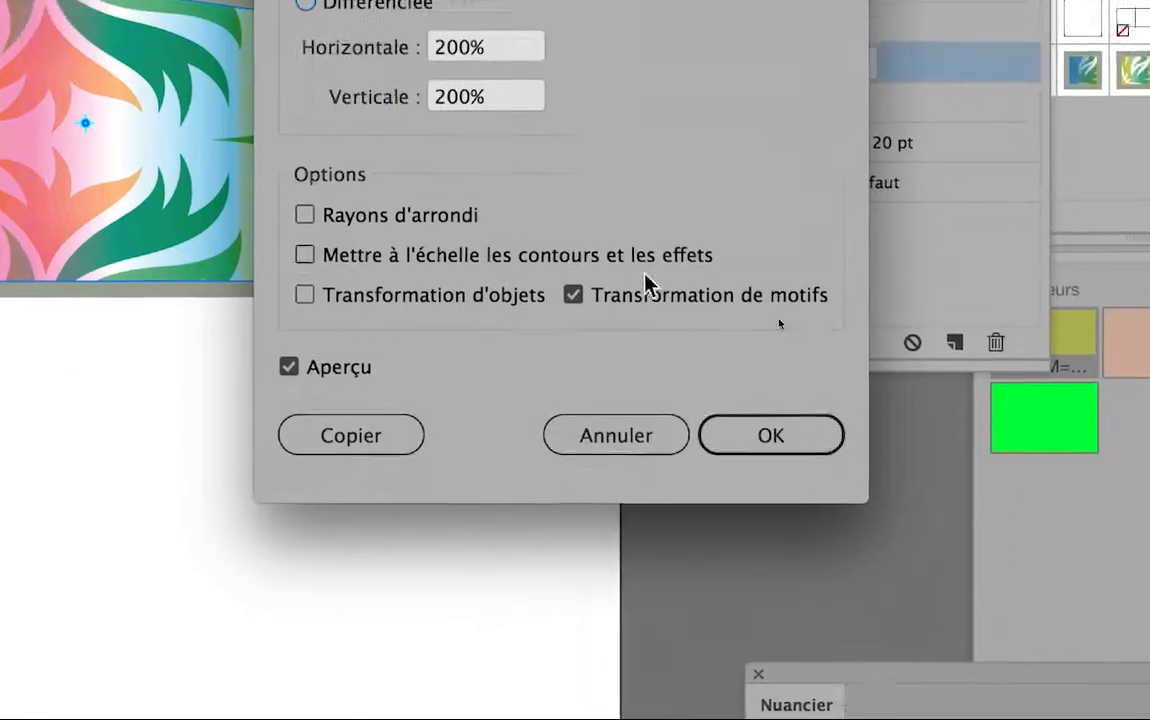
Step: Apply the 200% pattern scale, reopen the Scale options and preview uniform pattern scales of 100%, 50% and 25%
left_click(912, 650)
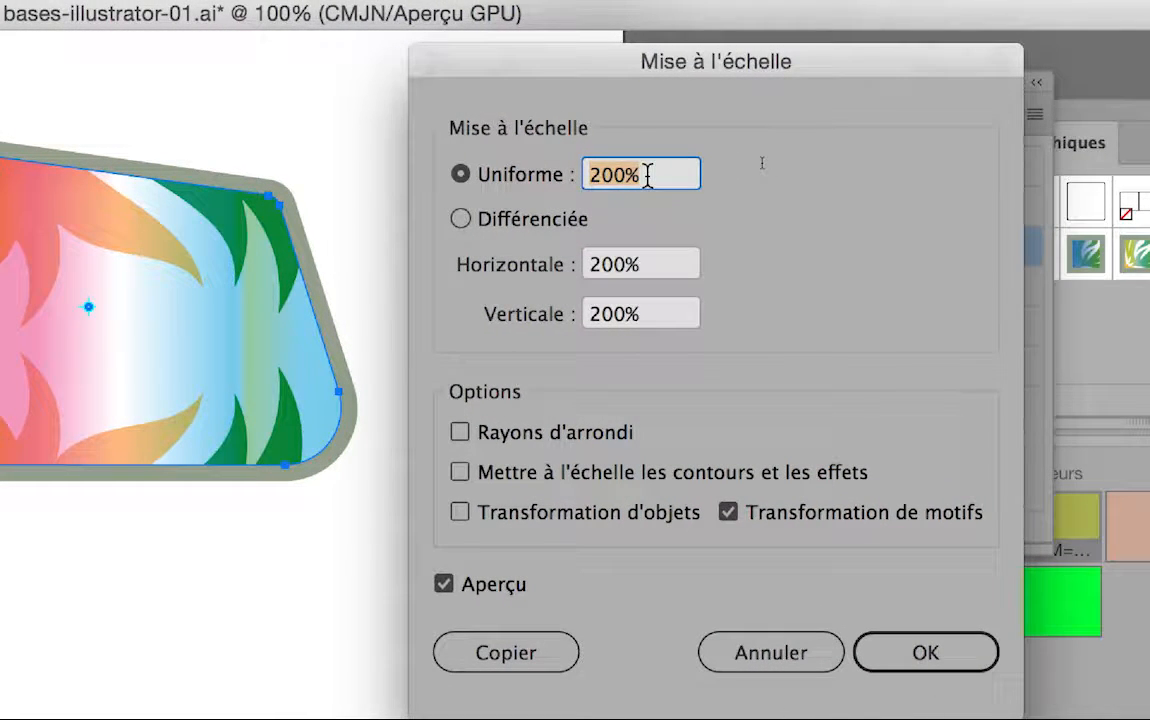
type("100")
key("Tab")
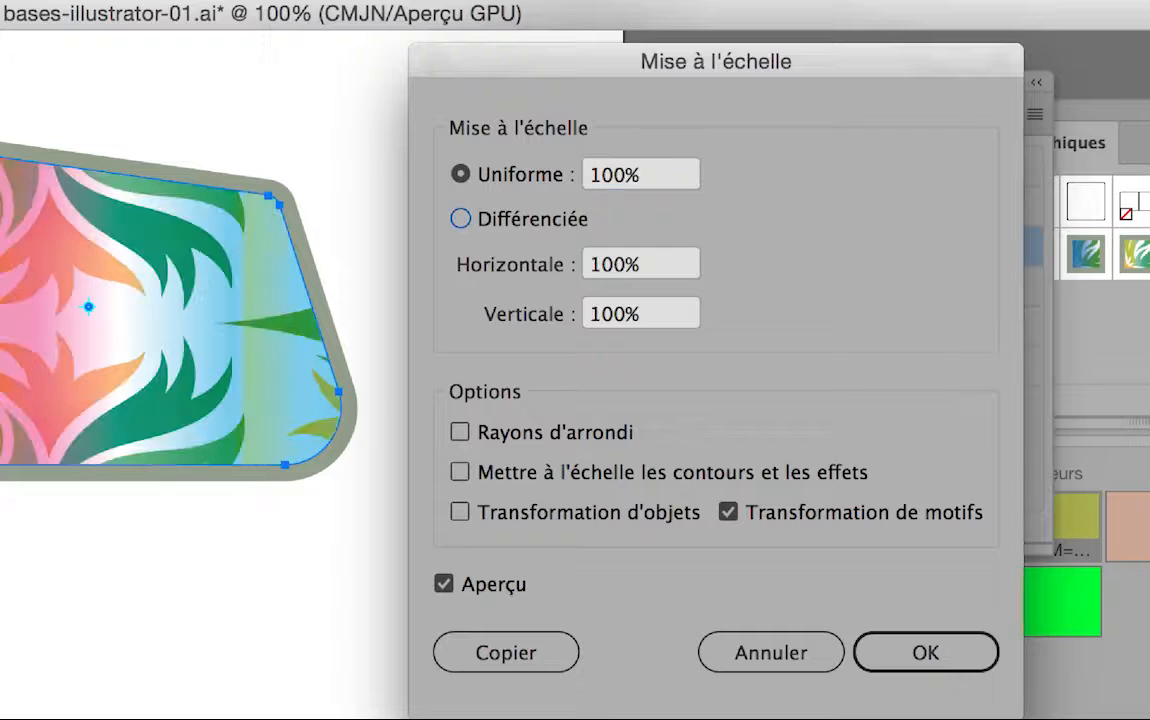
left_click(668, 174)
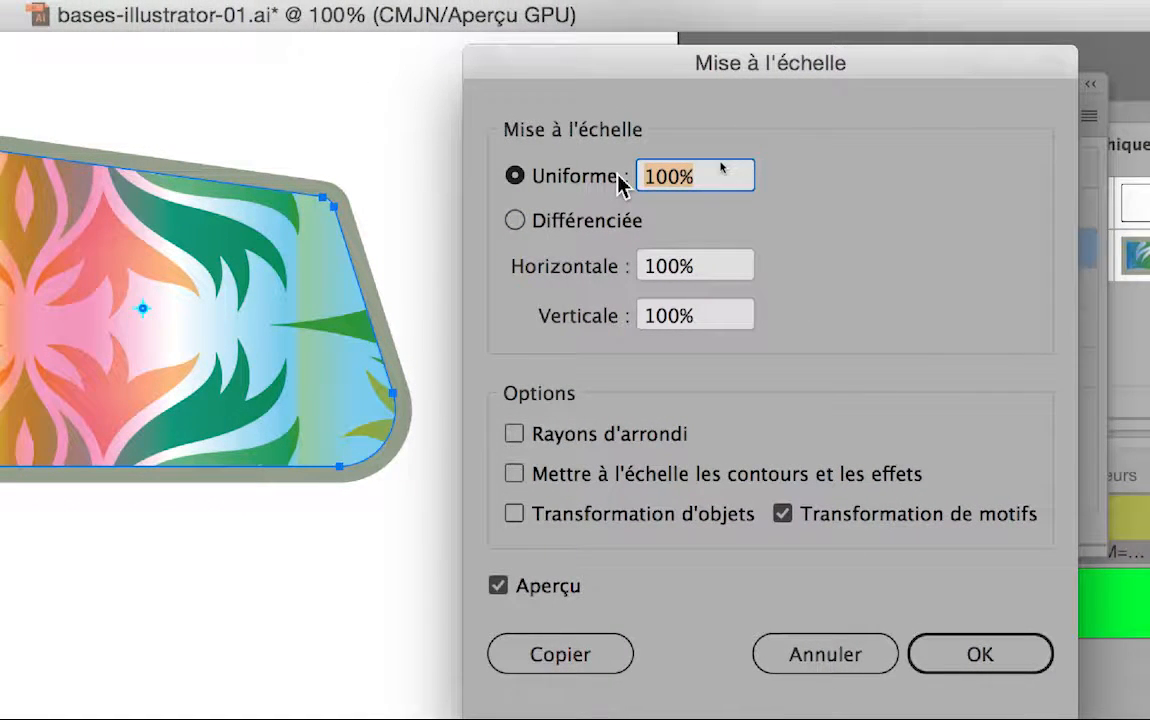
type("50")
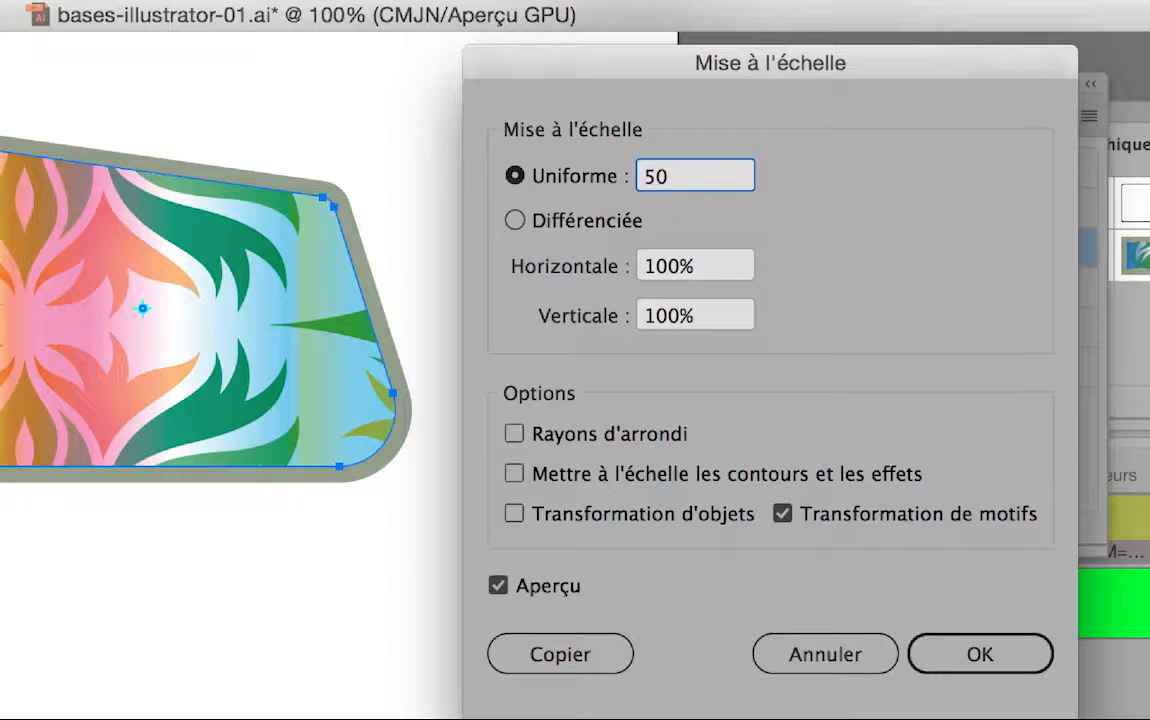
key("Tab")
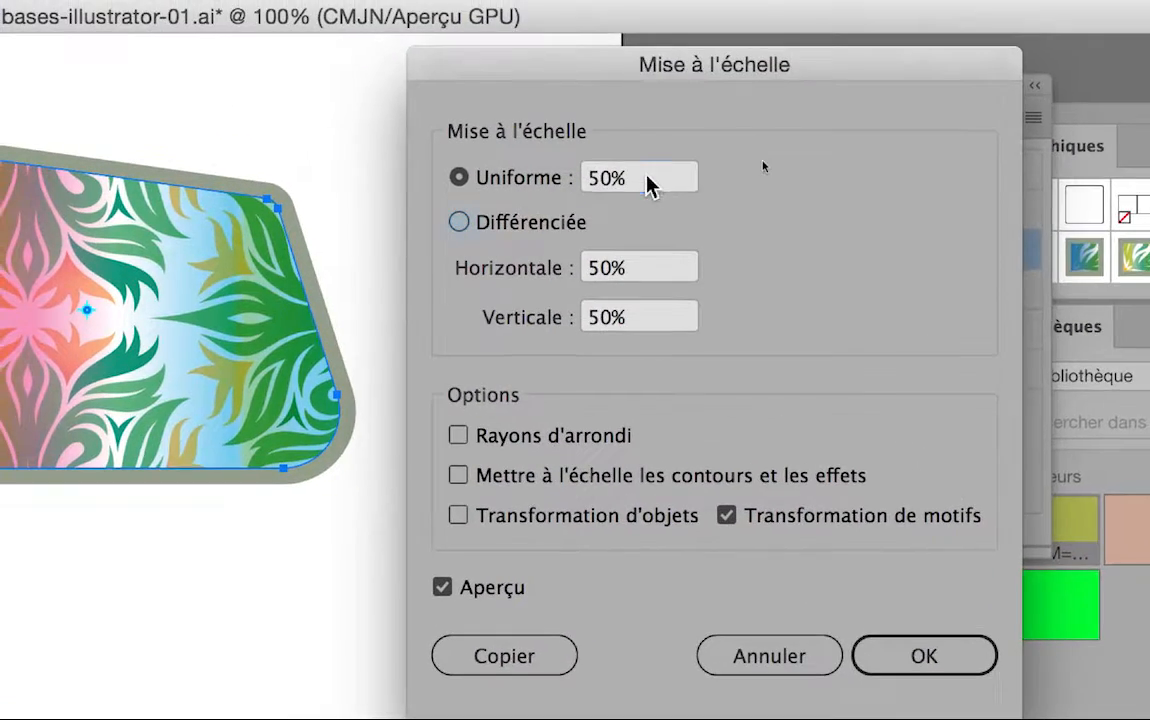
left_click_drag(610, 120, 516, 134)
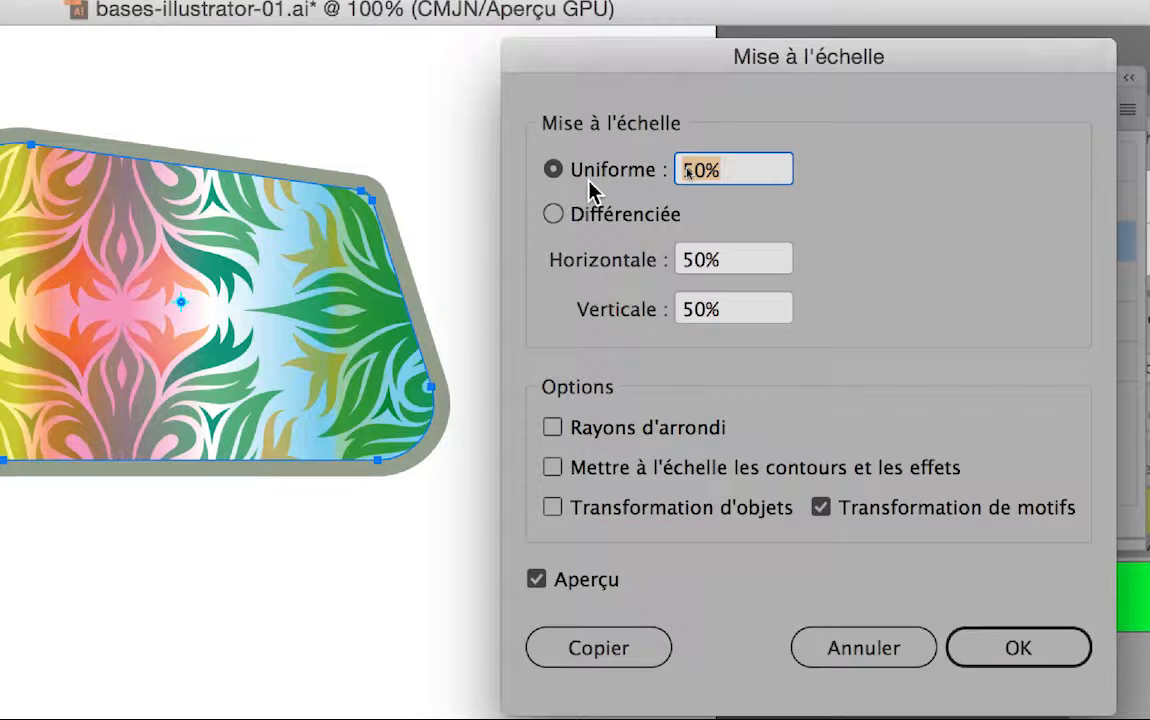
type("25")
key("Tab")
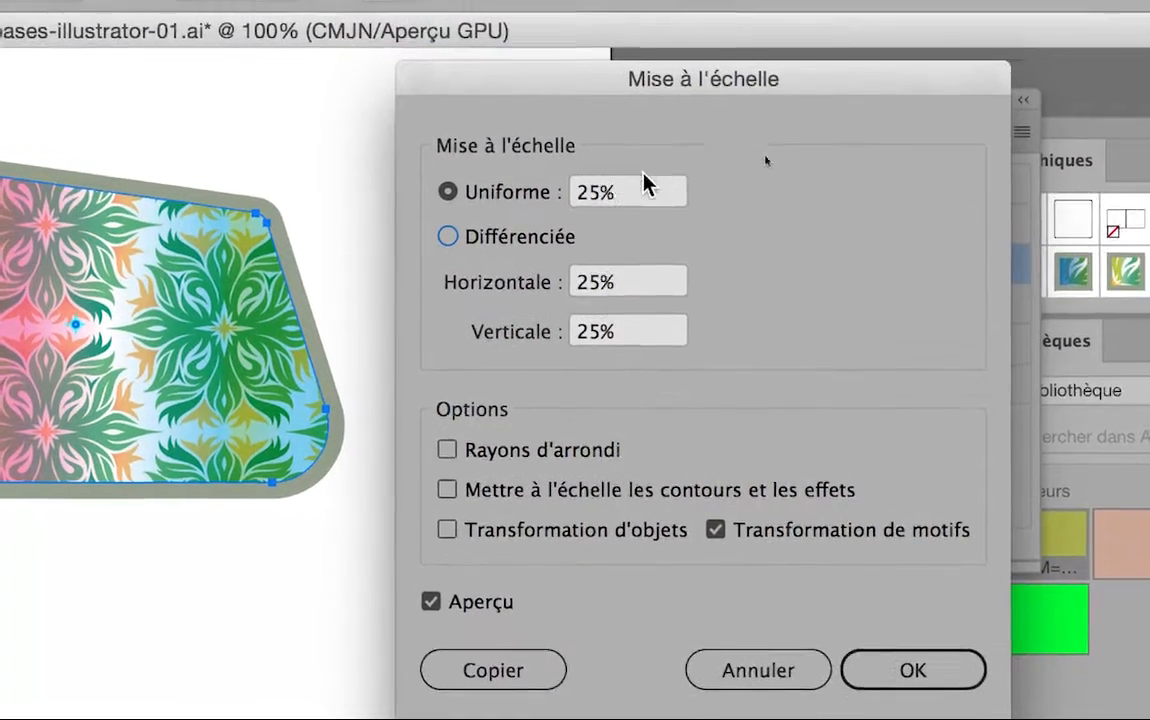
Step: Set the pattern's uniform scale to 12% and apply it to the shape
left_click(743, 170)
left_click_drag(745, 170, 695, 168)
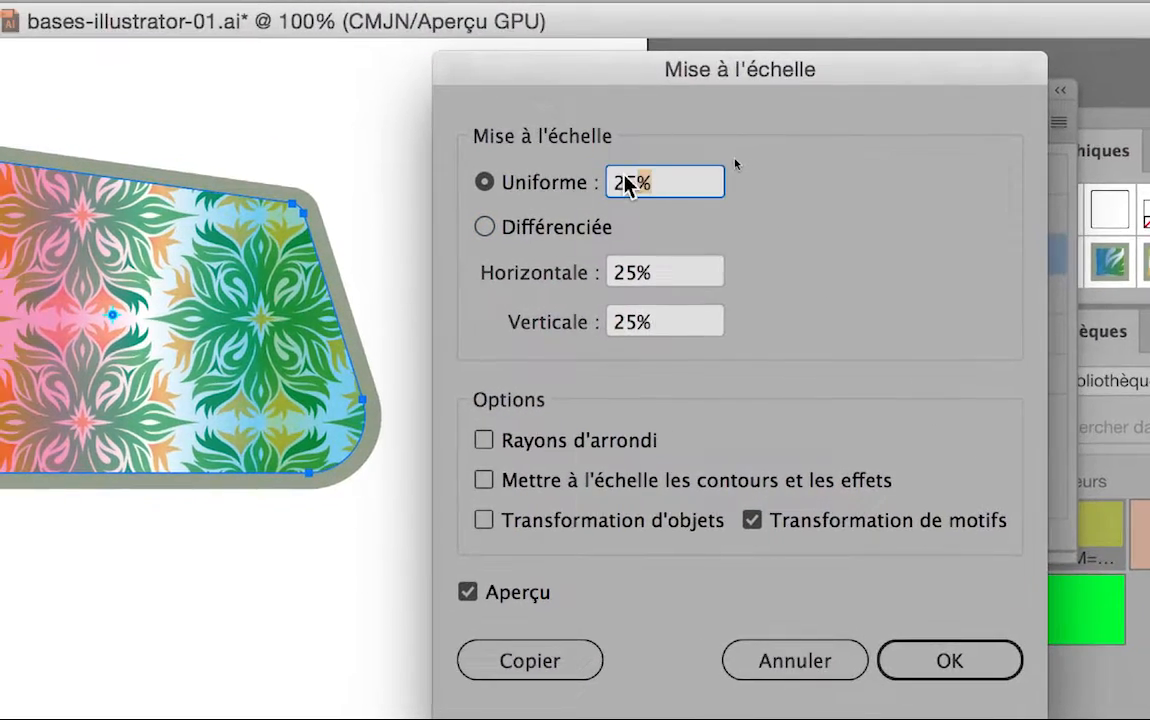
left_click_drag(628, 183, 592, 190)
type("12")
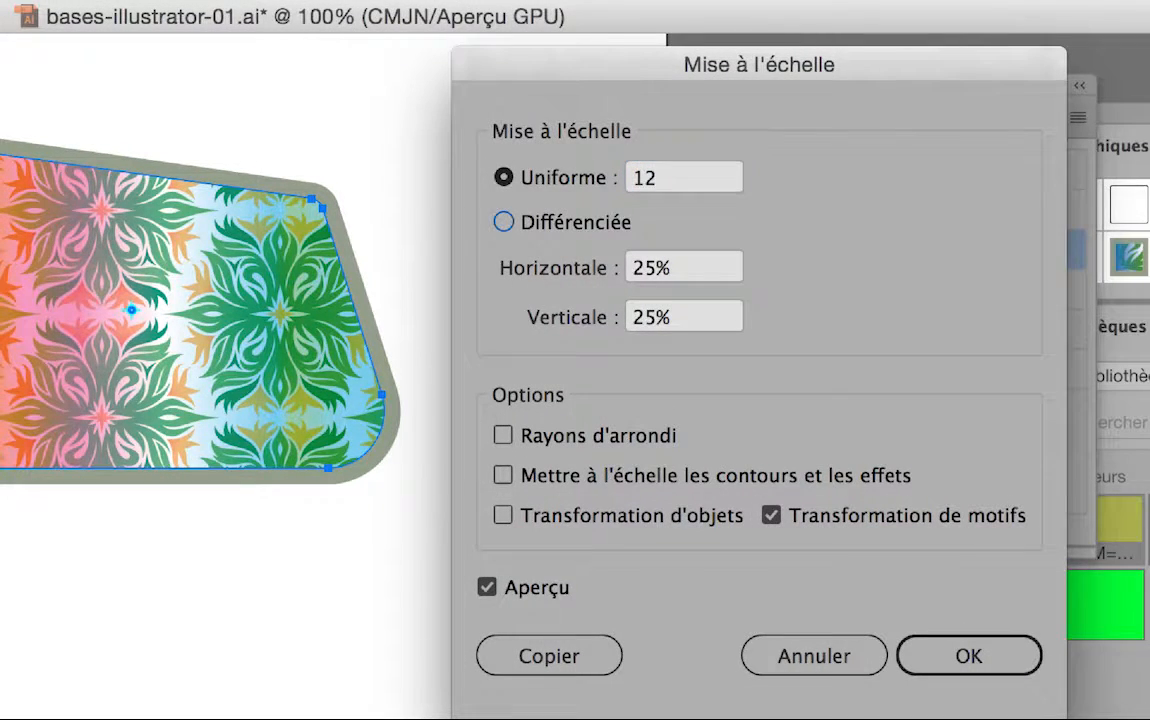
key("Tab")
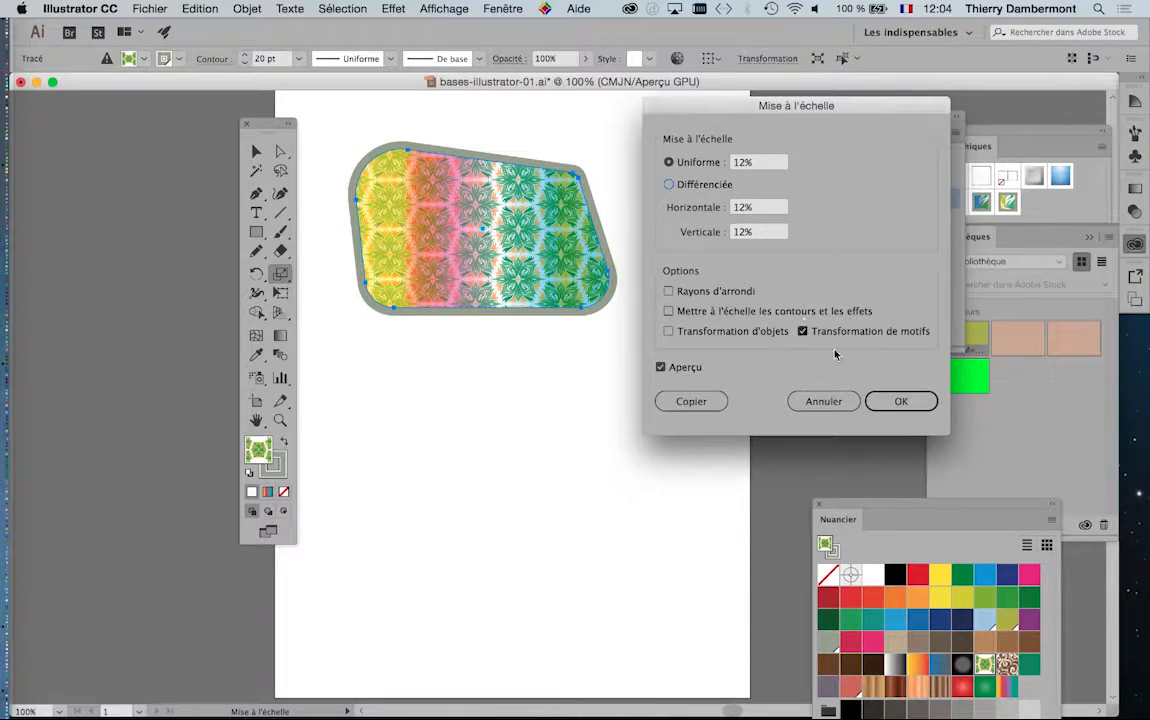
left_click(969, 656)
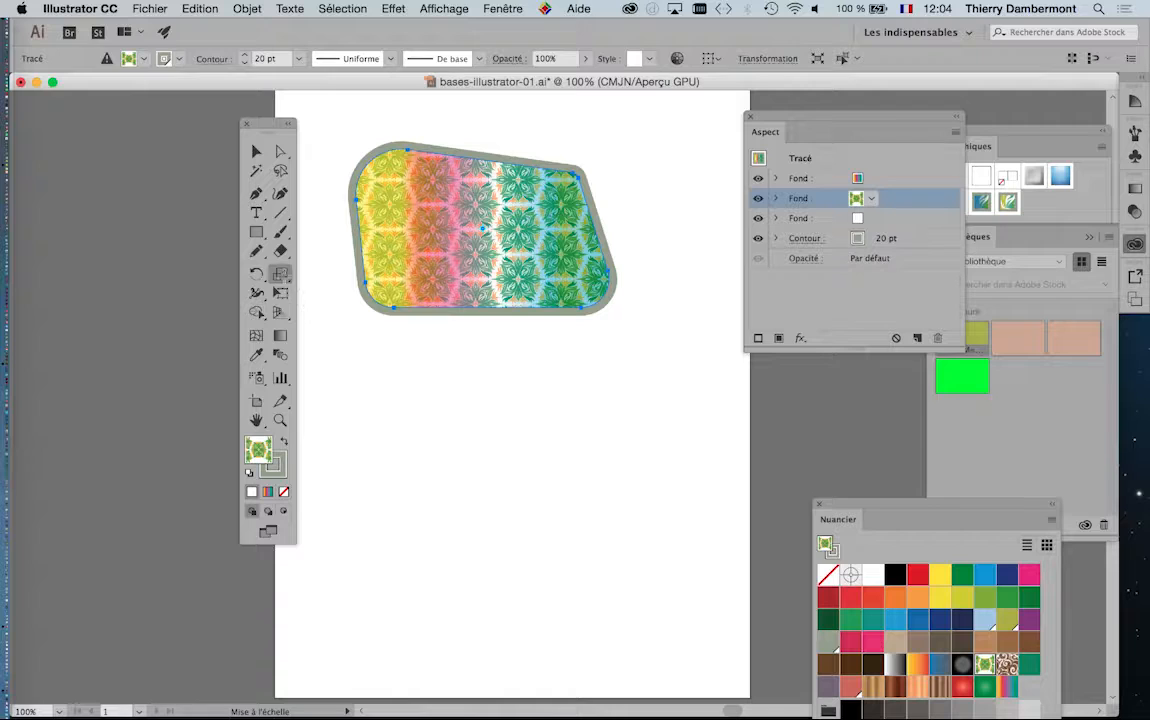
Step: Reopen the Scale options, try a uniform pattern scale of 800%, and apply 400% instead
double_click(281, 273)
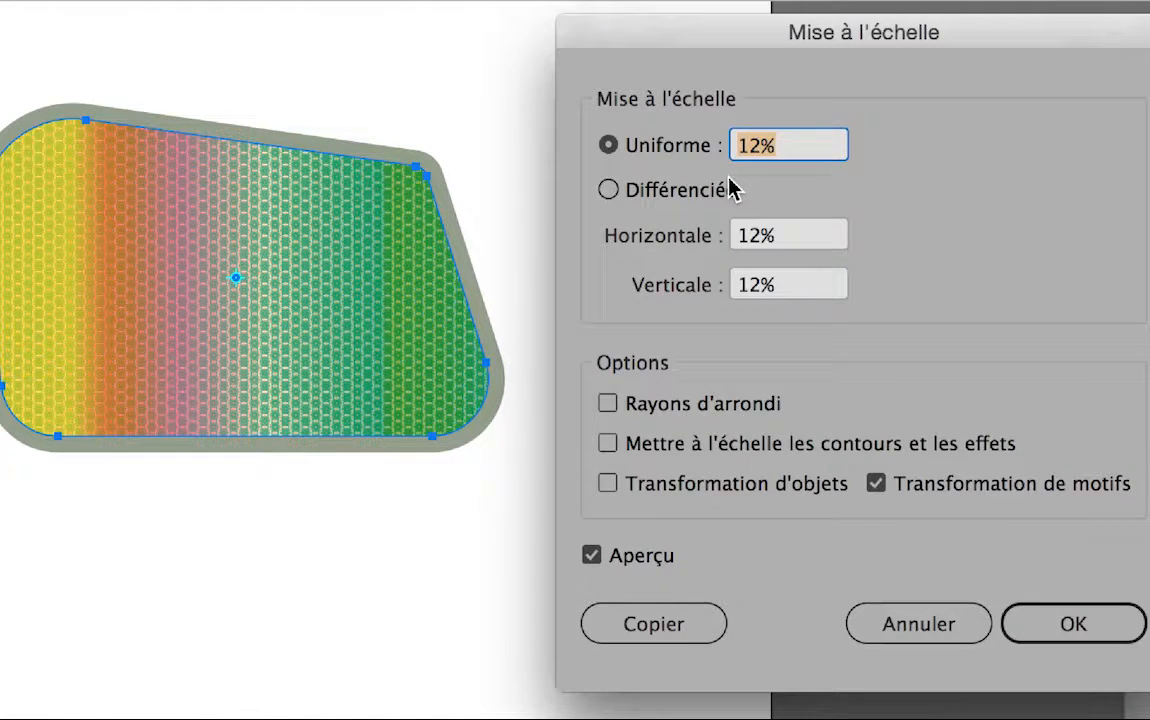
type("800")
key("Tab")
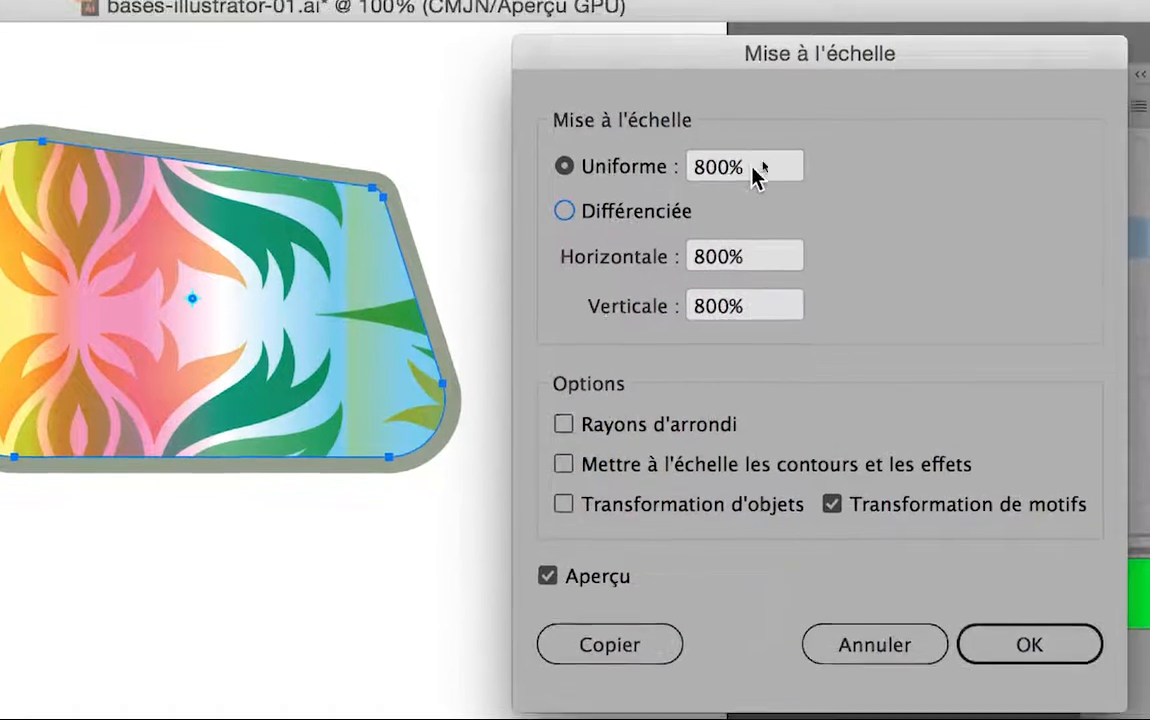
double_click(795, 146)
type("4")
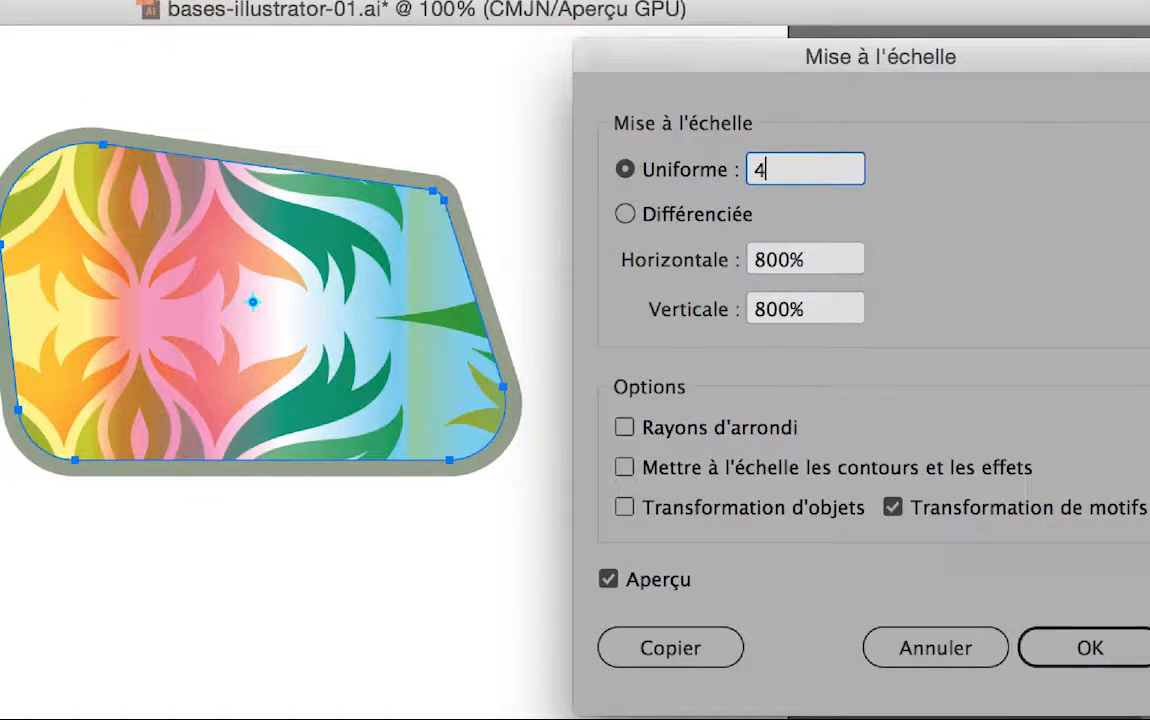
type("00")
key("Tab")
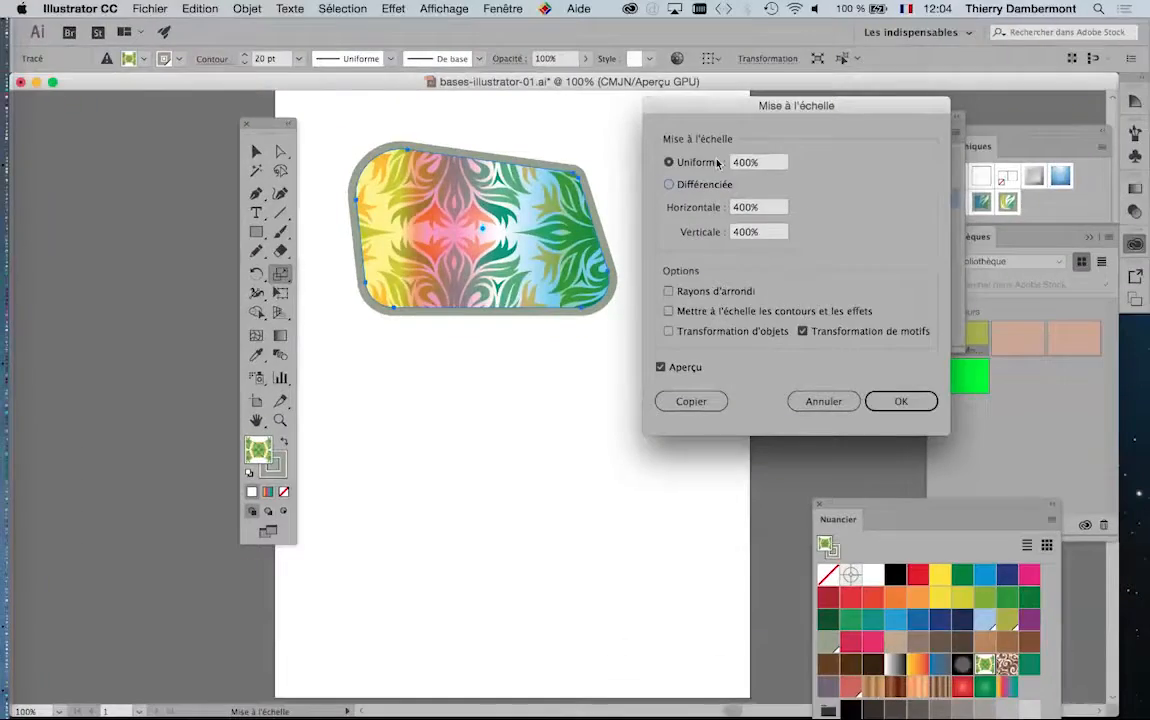
left_click(1048, 666)
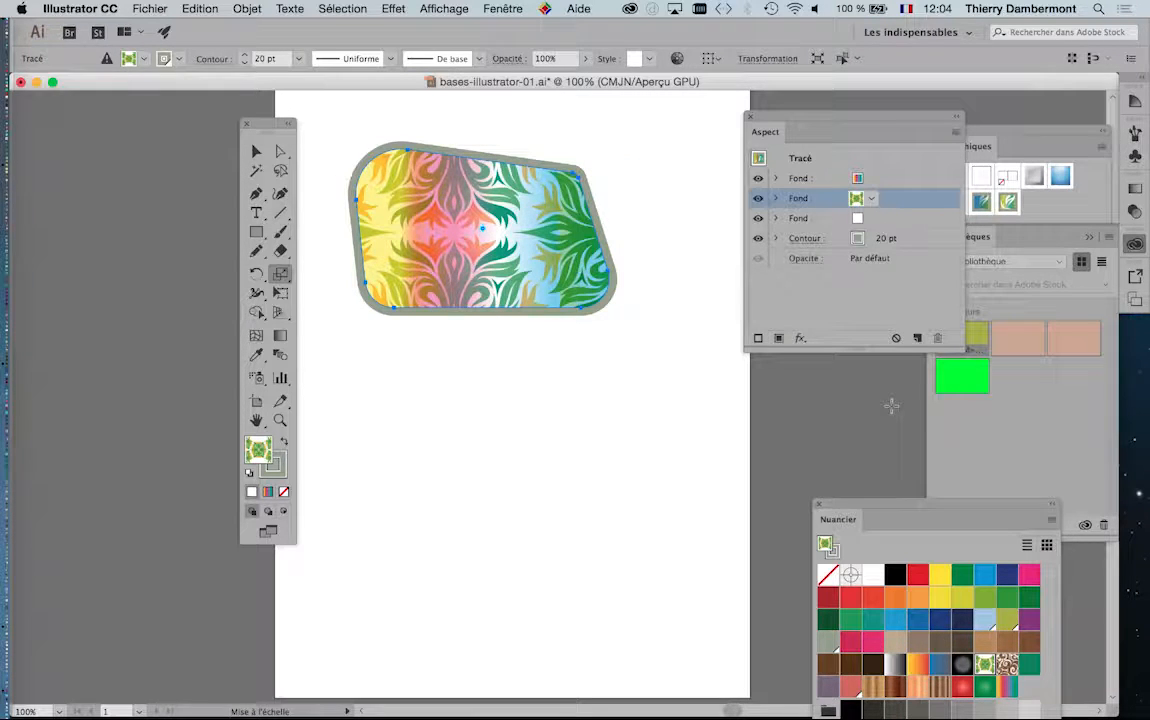
Step: Apply the 400% scale to the pattern once more and reset the fill by reapplying the Feuillage swatch
double_click(281, 273)
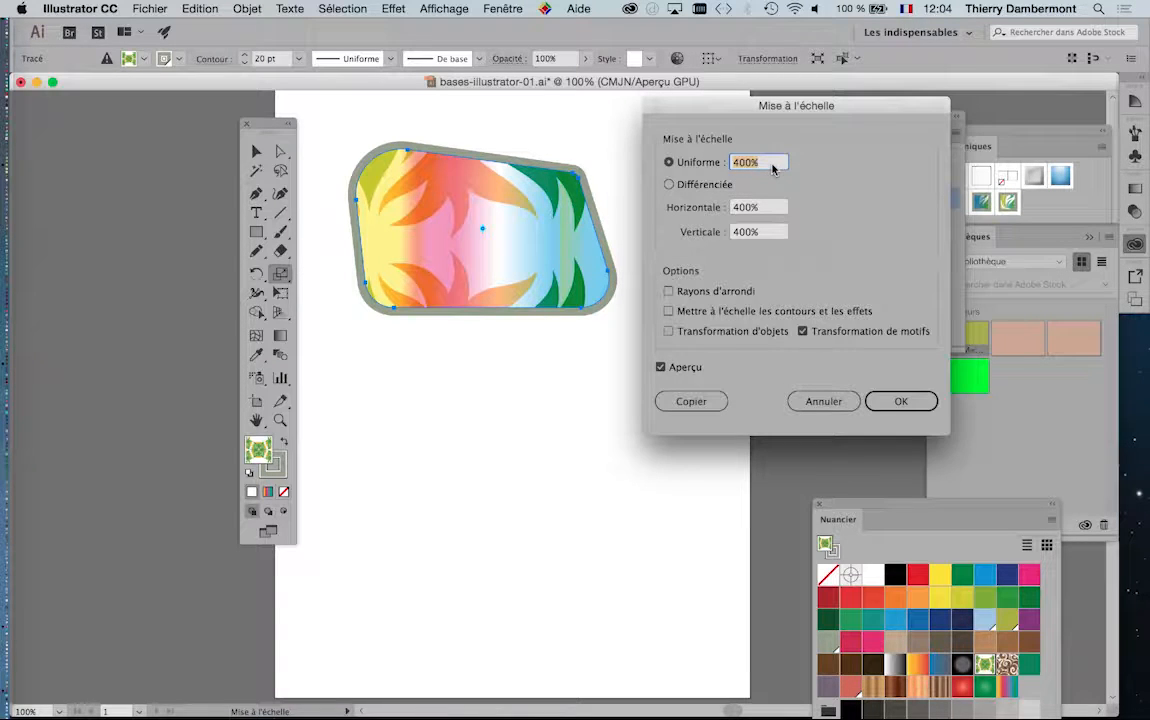
left_click(897, 402)
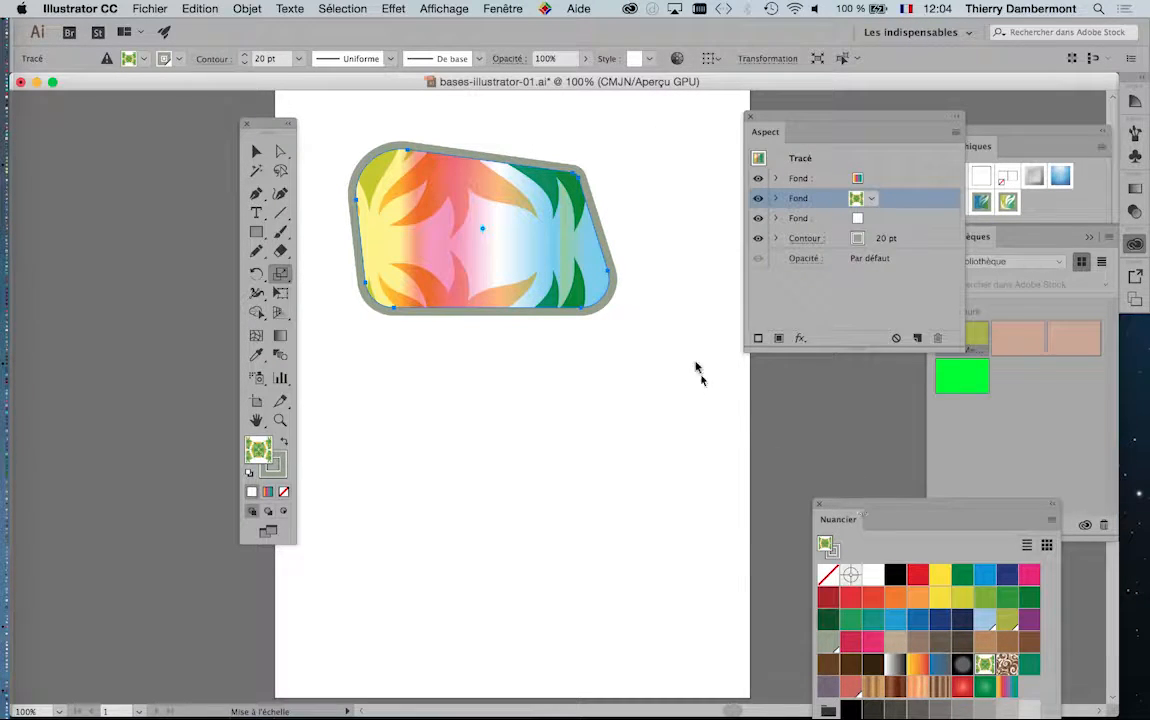
left_click_drag(838, 519, 666, 339)
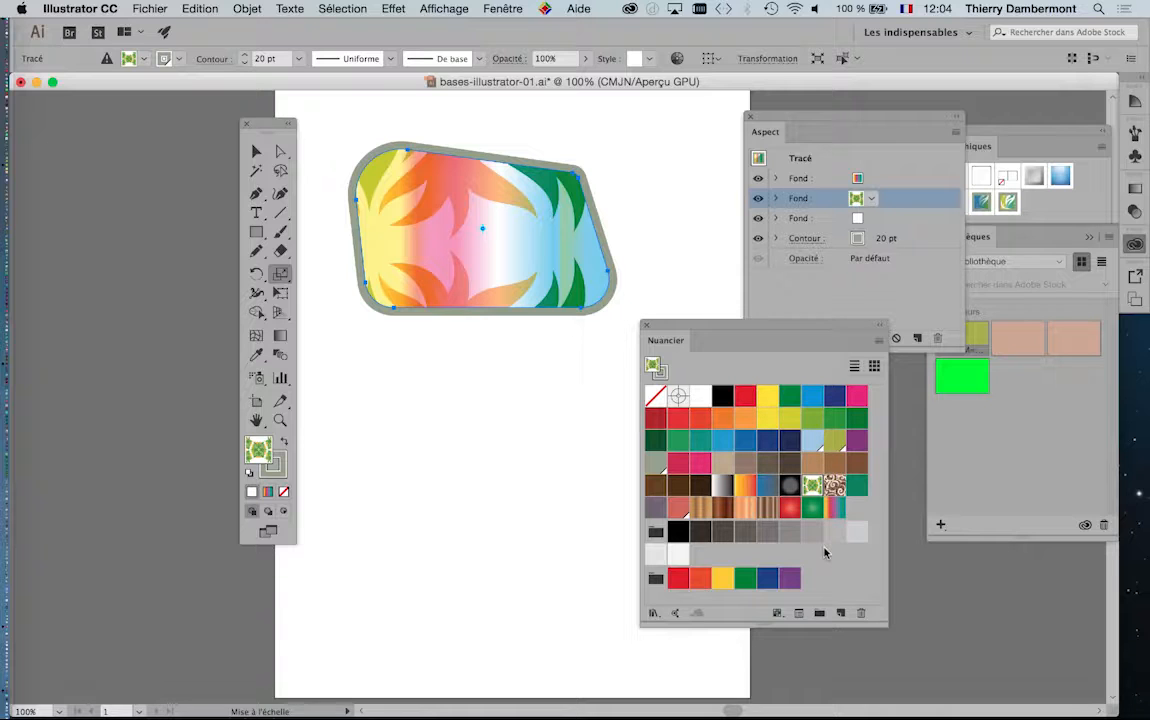
left_click(812, 486)
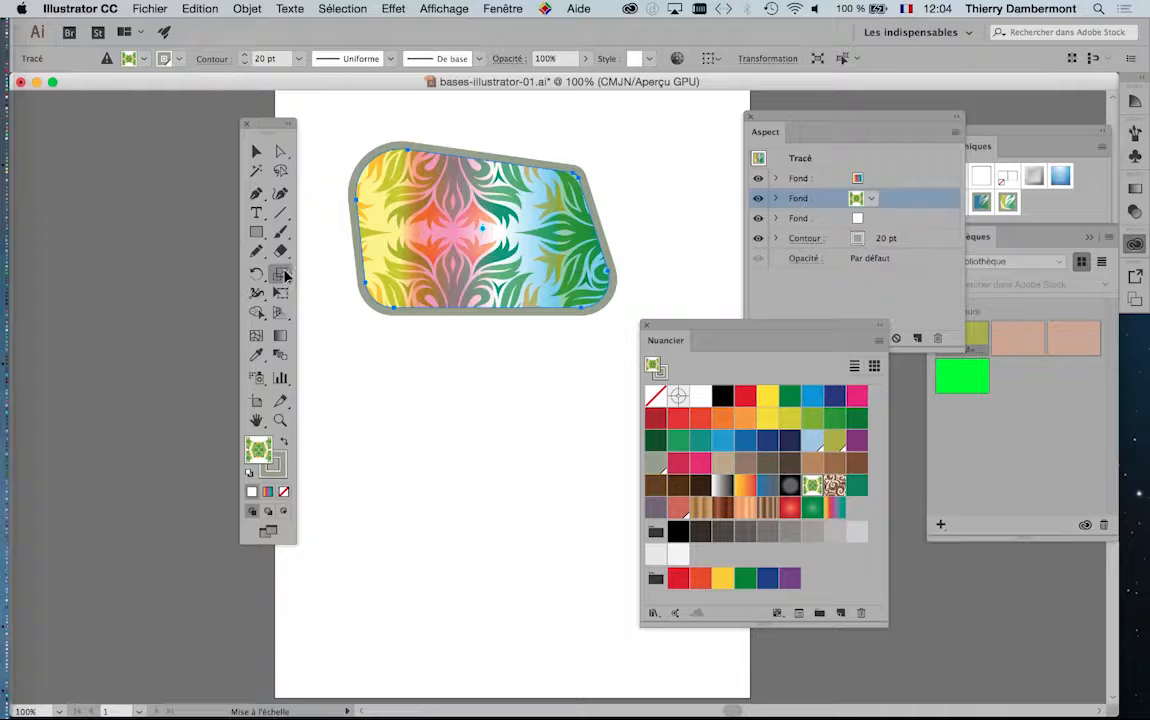
Step: Scale only the shape's pattern uniformly to 800% and accept the Scale options
double_click(284, 274)
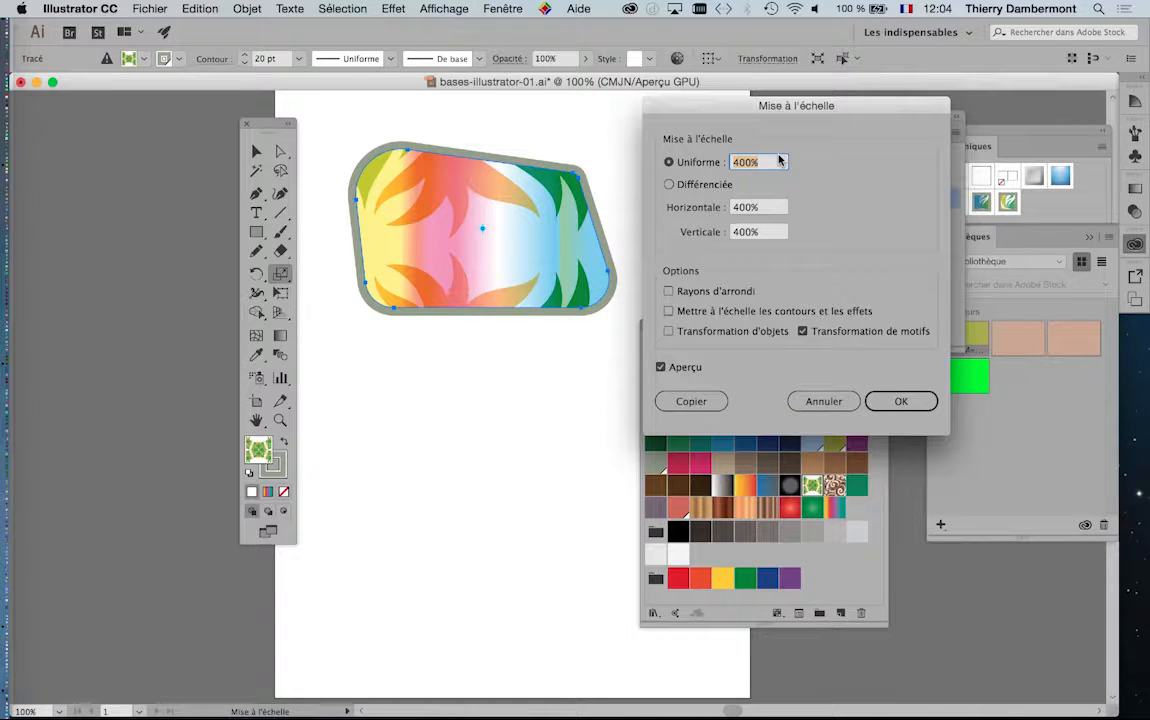
type("800")
key("Tab")
left_click(900, 401)
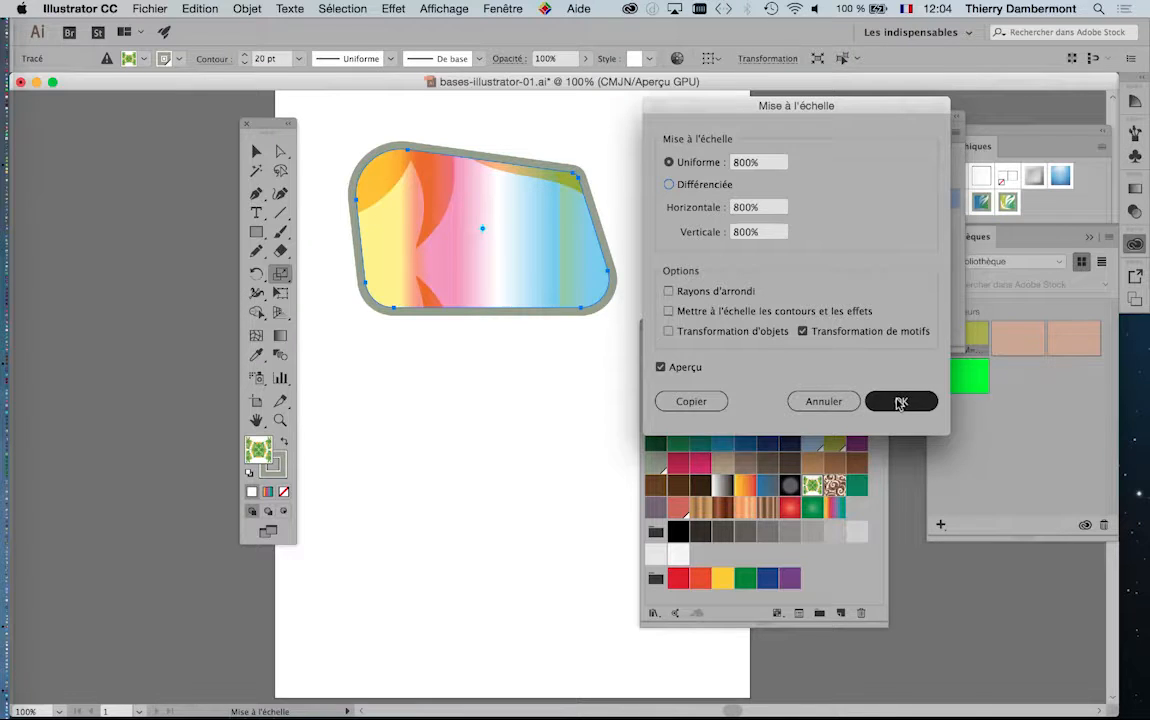
Step: Restore the pattern fill to its original scale and move the swatches panel below the Aspect panel
left_click_drag(698, 327, 692, 266)
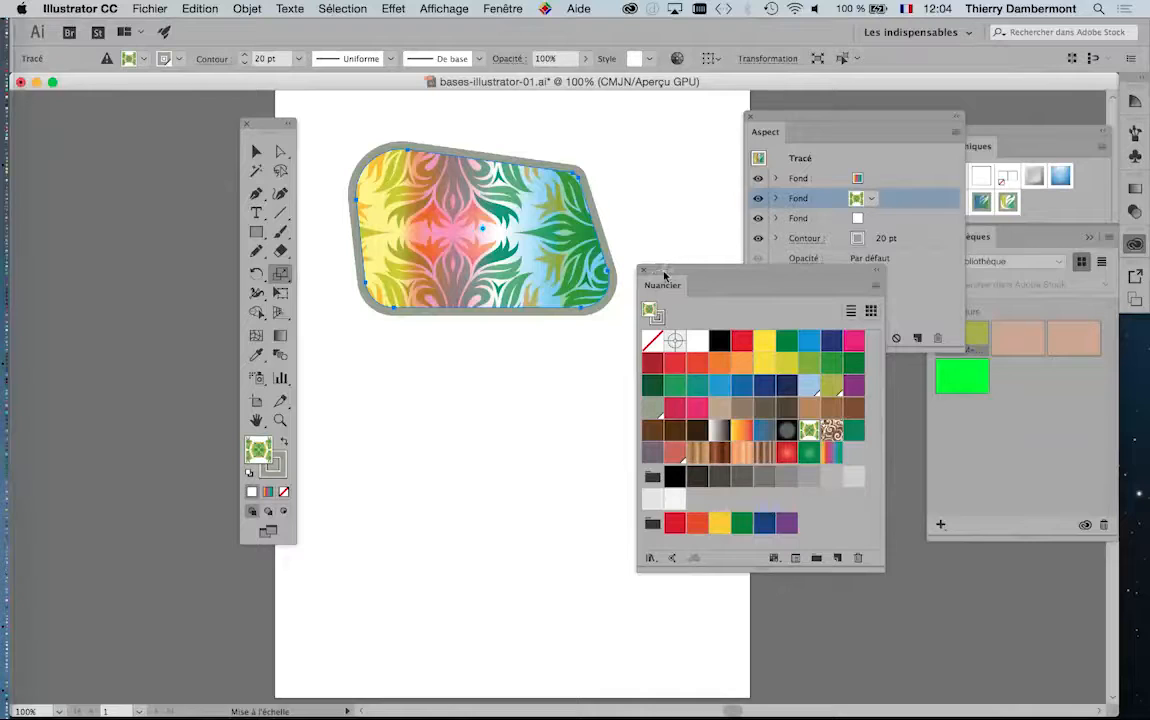
left_click_drag(663, 275, 650, 379)
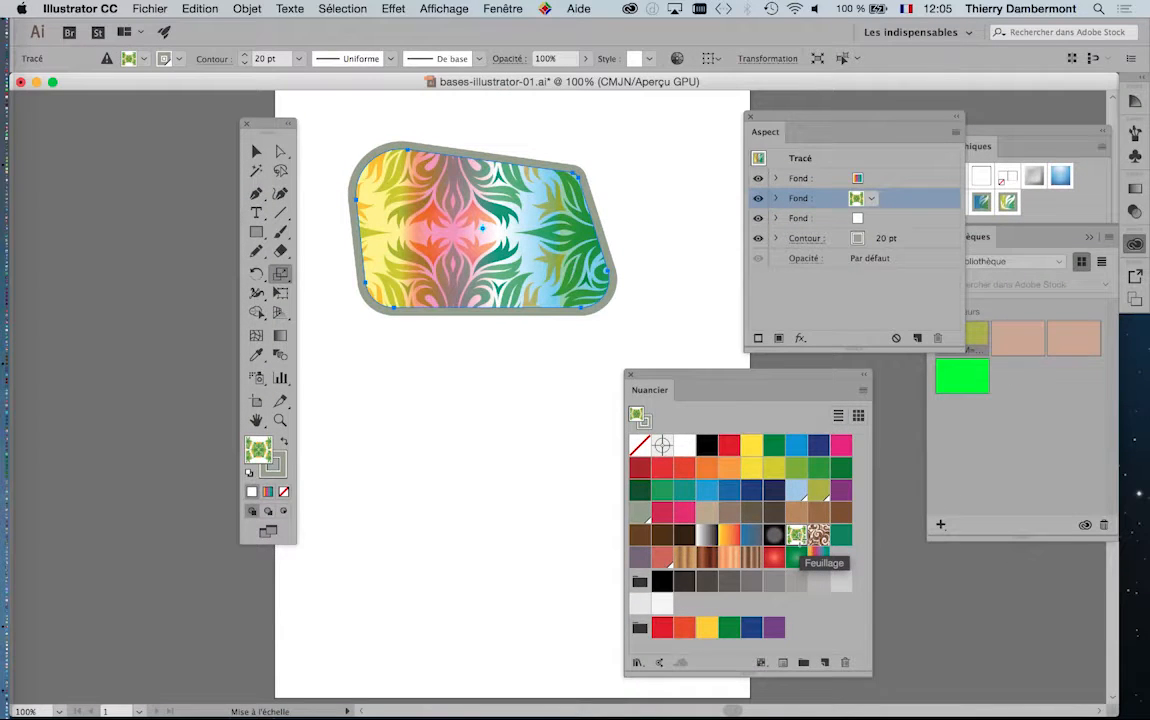
left_click_drag(648, 380, 664, 383)
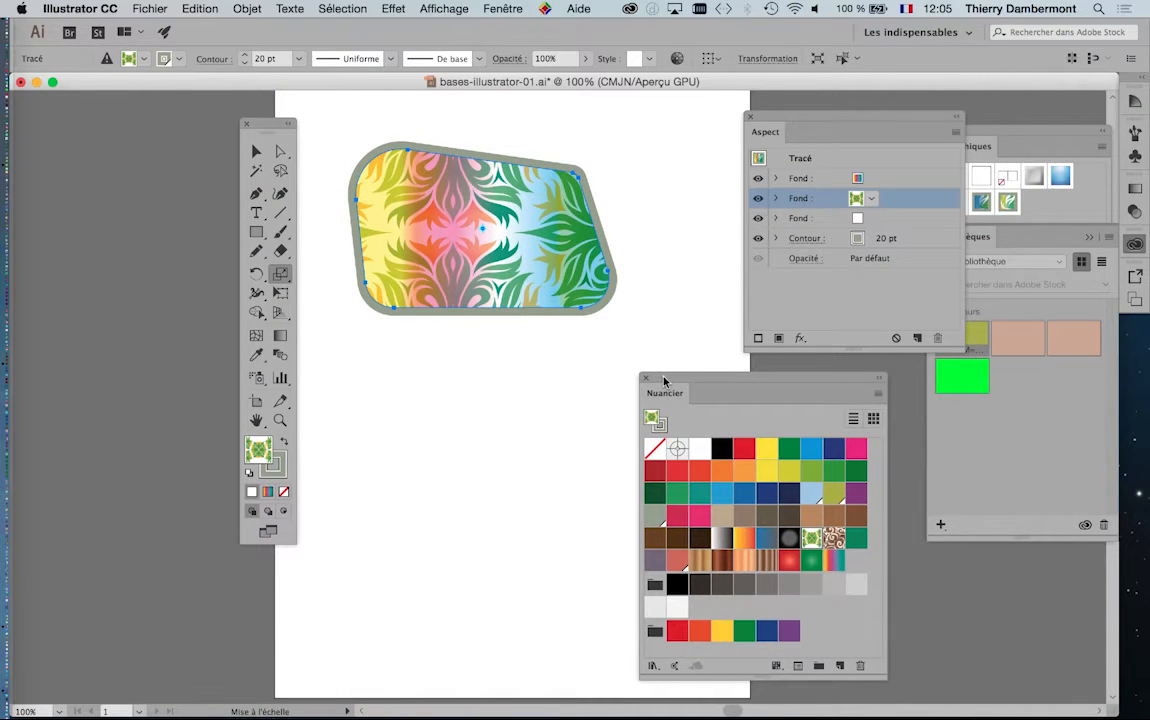